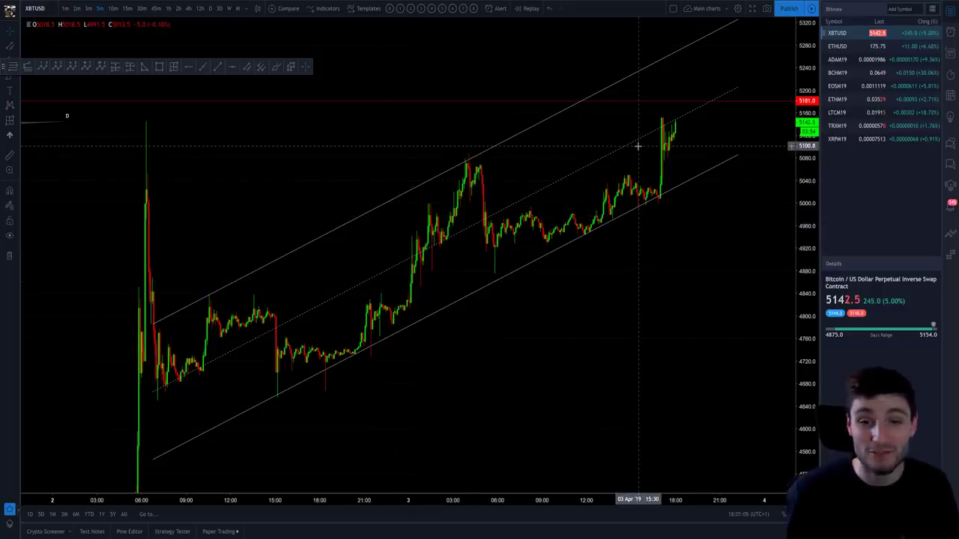
Draw a parallel channel around the early range, from about 4819 on 02 Apr 07:00 to about 4837 on 03 Apr 03:10, based under the lows.
scroll(634, 327, "left", 2)
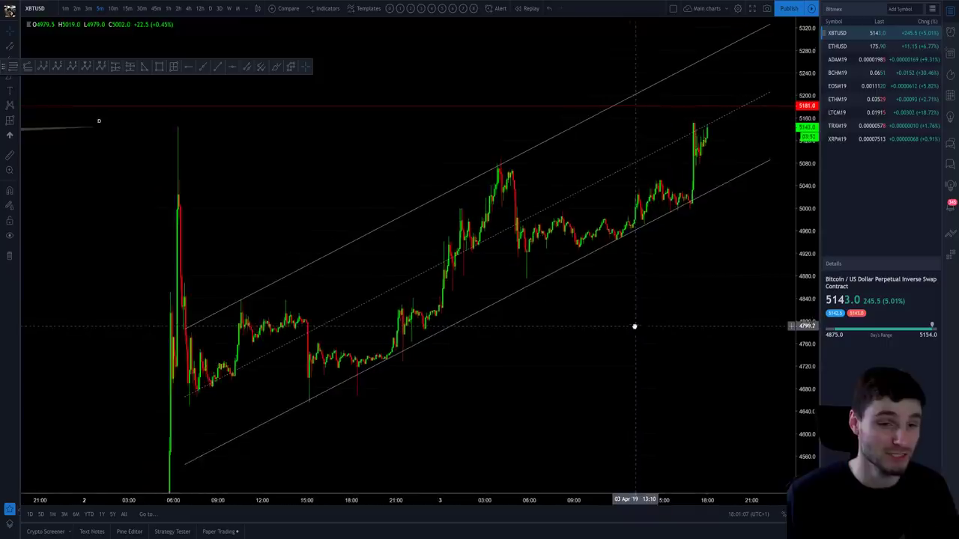
scroll(592, 322, "up", 2)
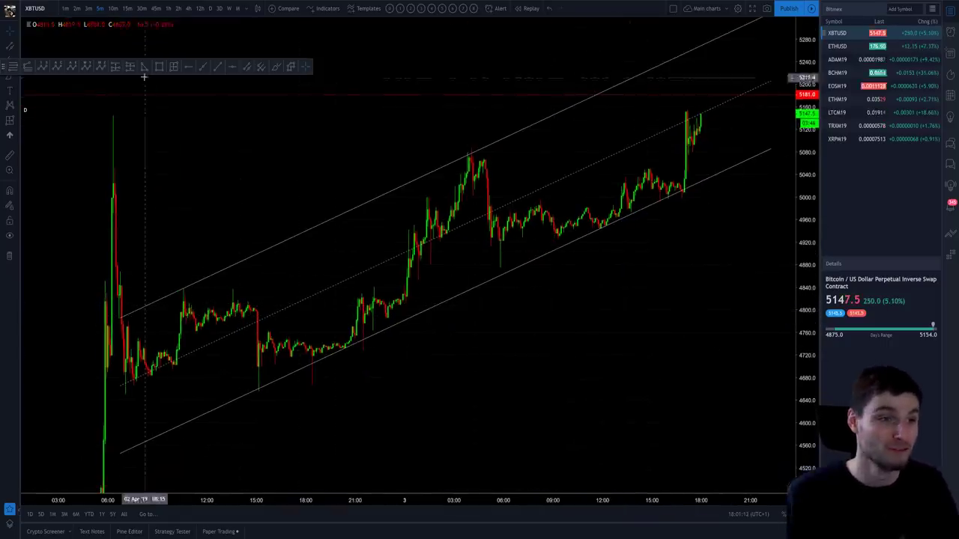
left_click(246, 67)
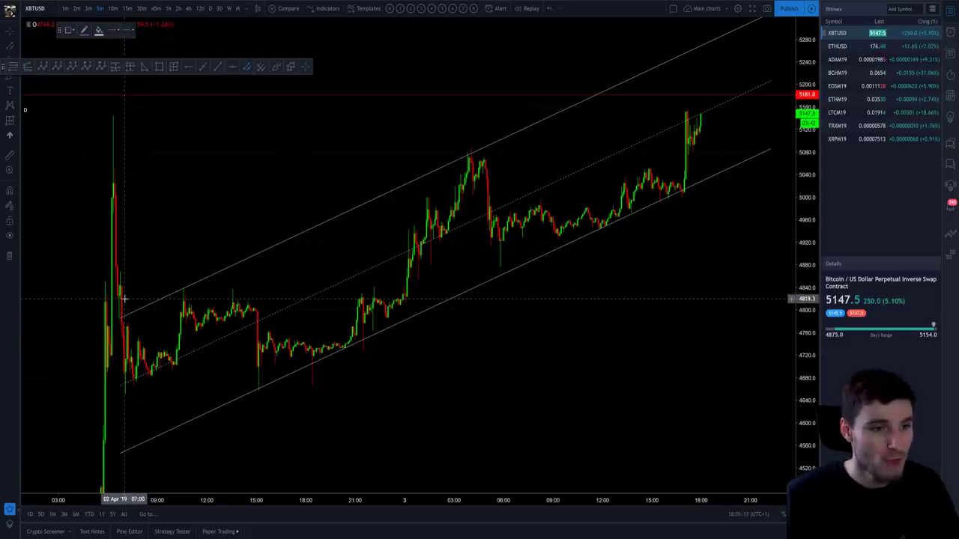
left_click(124, 299)
left_click(456, 289)
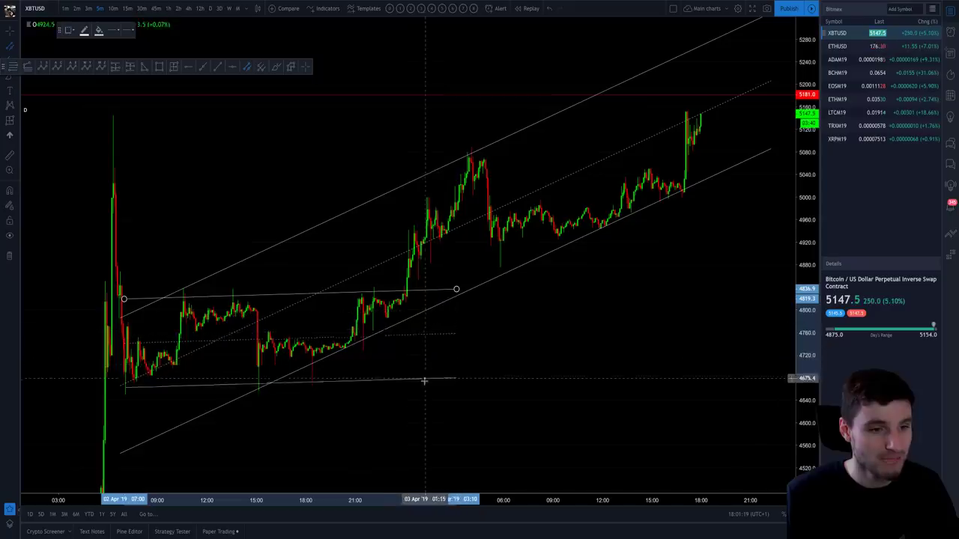
left_click(422, 385)
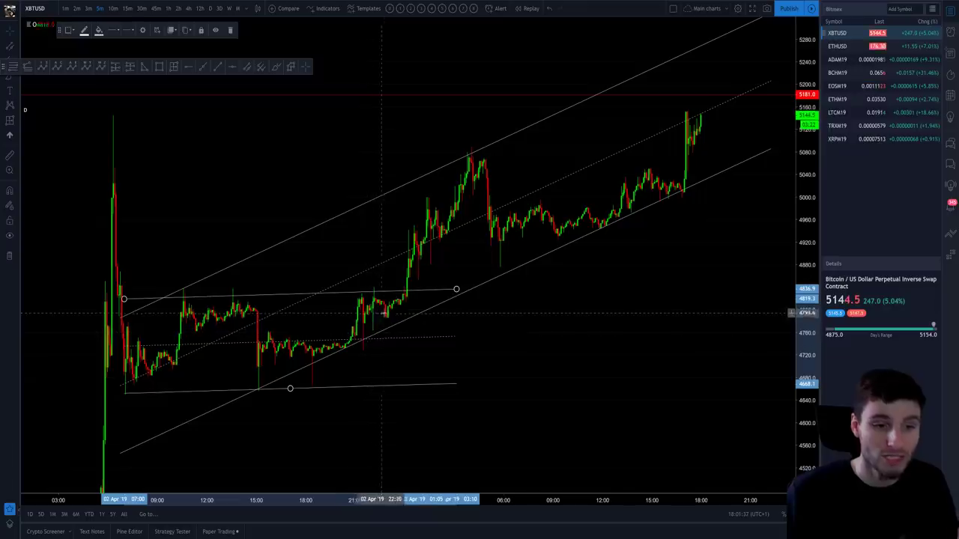
Draw a thin rectangle at about 4762 to 4767 from 02 Apr 15:20 to 03 Apr 06:45, and remove it.
scroll(577, 337, "up", 2)
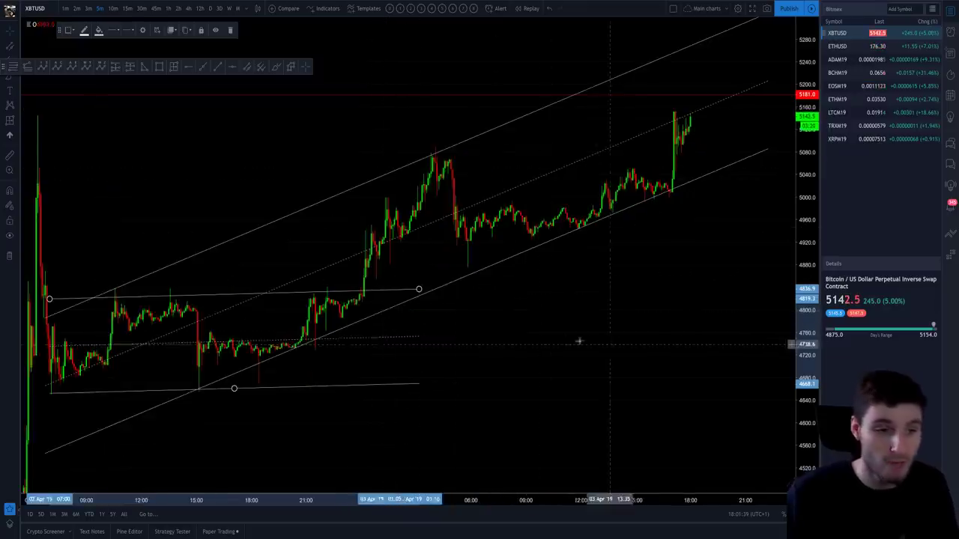
mouse_move(578, 338)
left_mouse_down()
mouse_move(610, 338)
mouse_move(648, 295)
left_mouse_up()
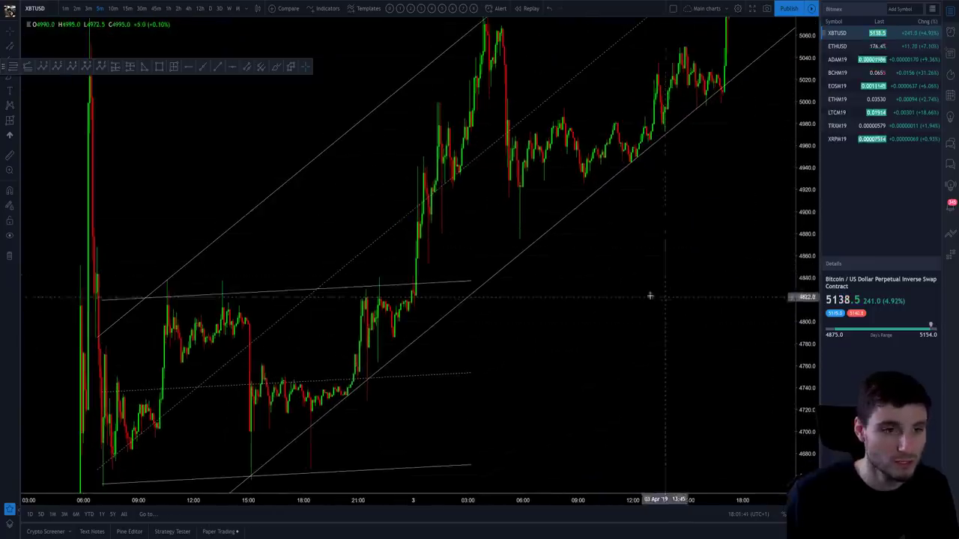
left_click(159, 68)
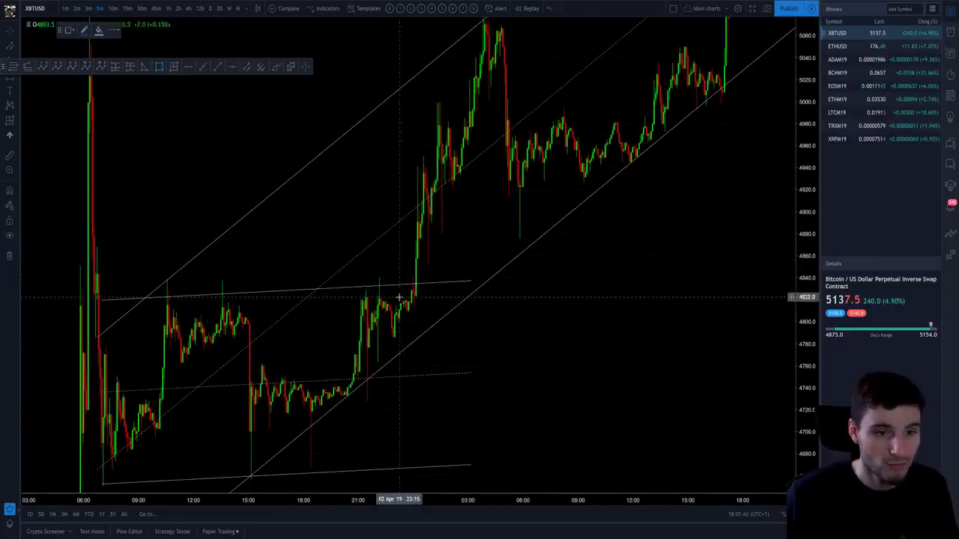
left_click_drag(255, 363, 537, 361)
double_click(536, 361)
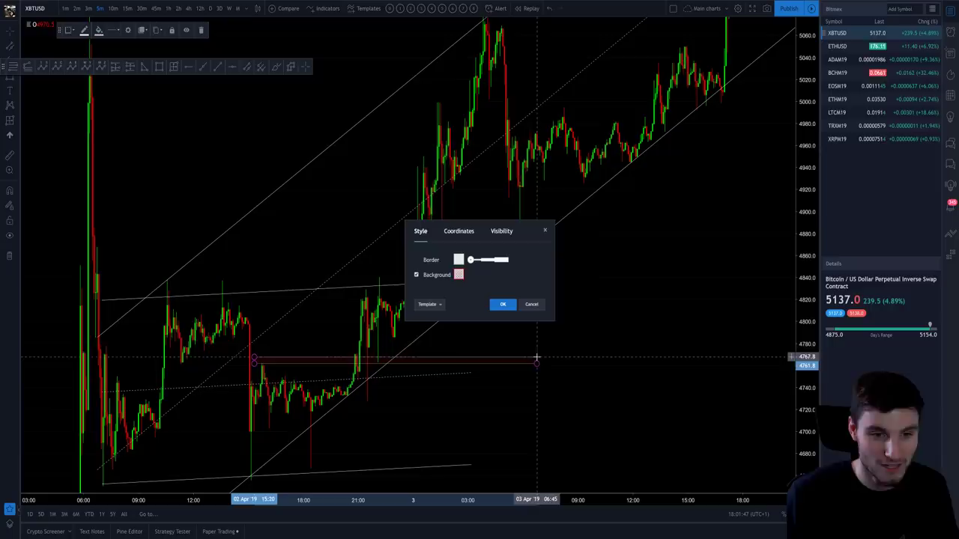
left_click(531, 304)
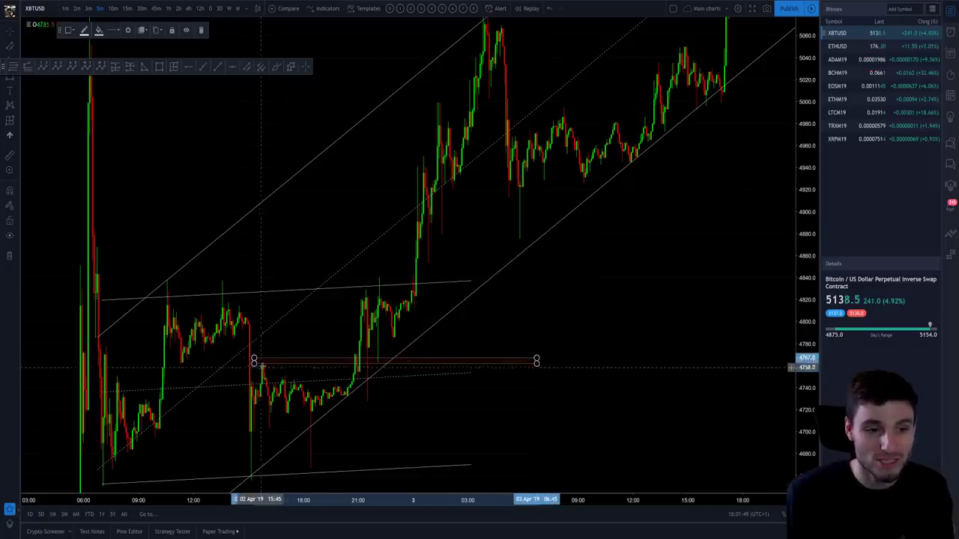
key("Delete")
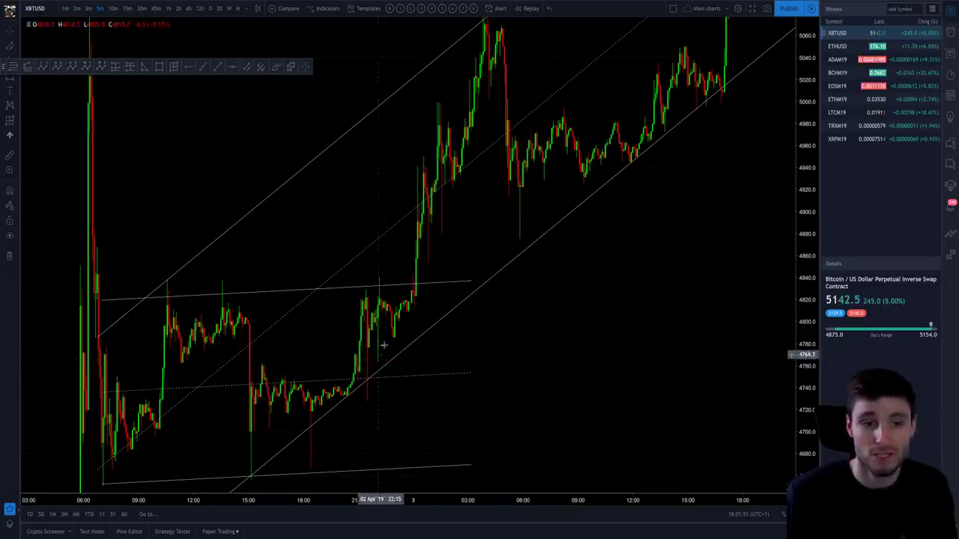
Delete the nearly horizontal parallel channel around the early trading range.
left_click_drag(807, 169, 806, 213)
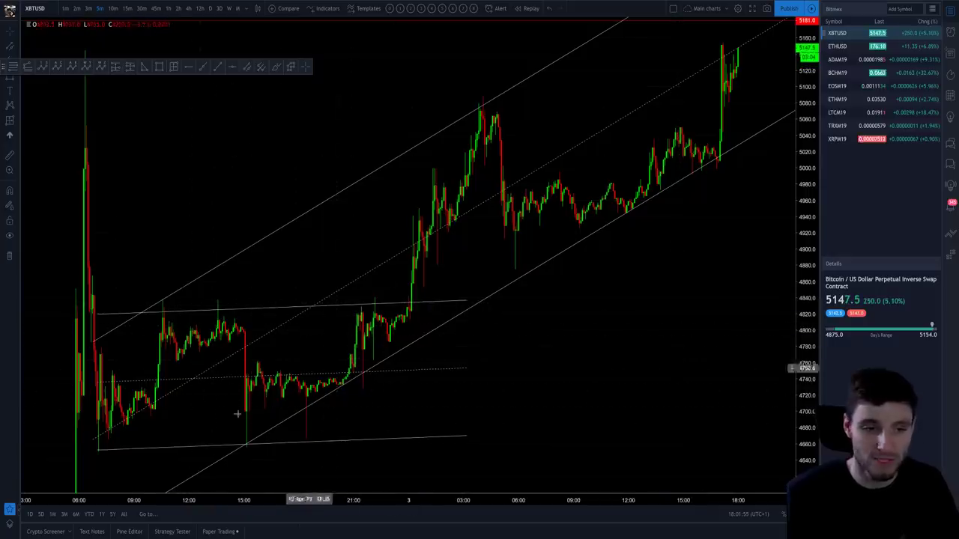
left_click(433, 302)
key("Delete")
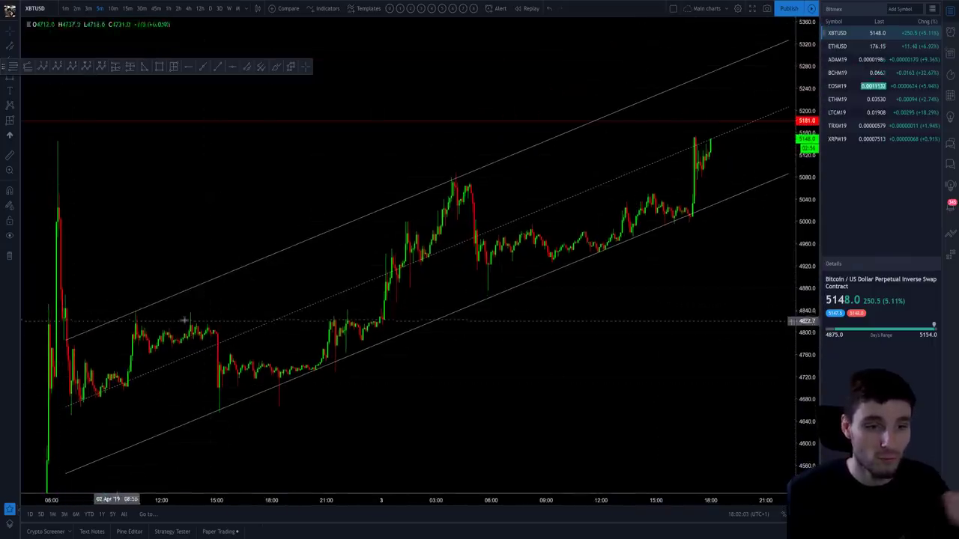
Place a horizontal ray at about 5052 starting on 02 Apr 07:15, and remove it.
scroll(471, 196, "down", 2)
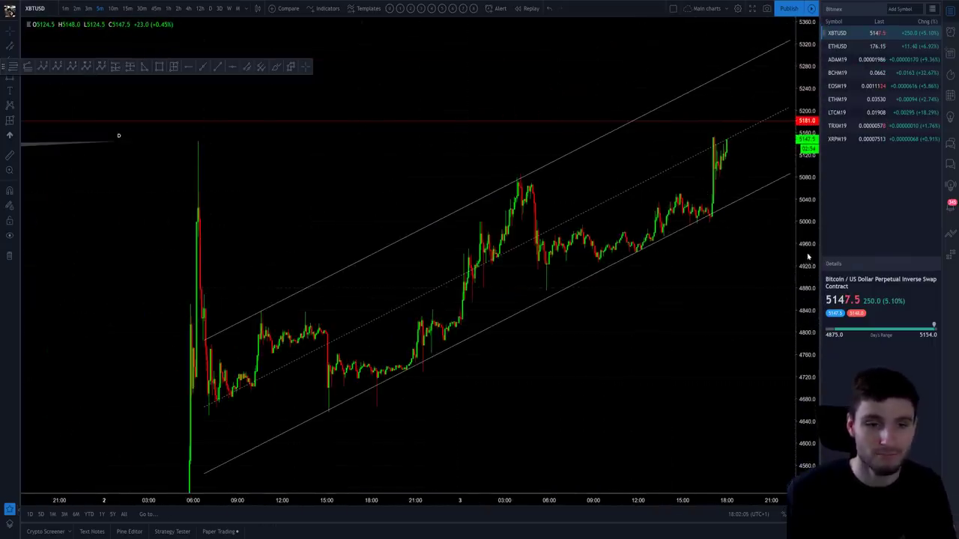
left_click_drag(807, 257, 738, 307)
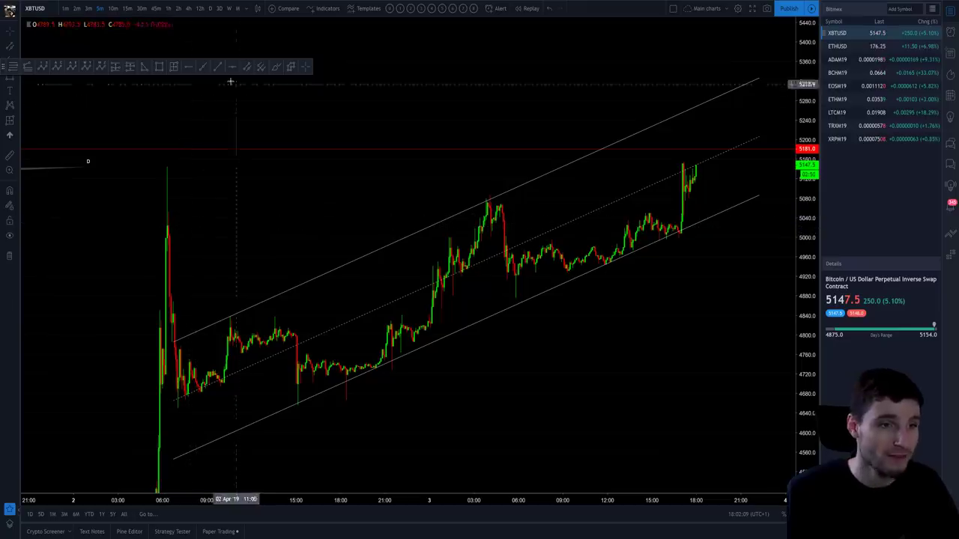
left_click(189, 67)
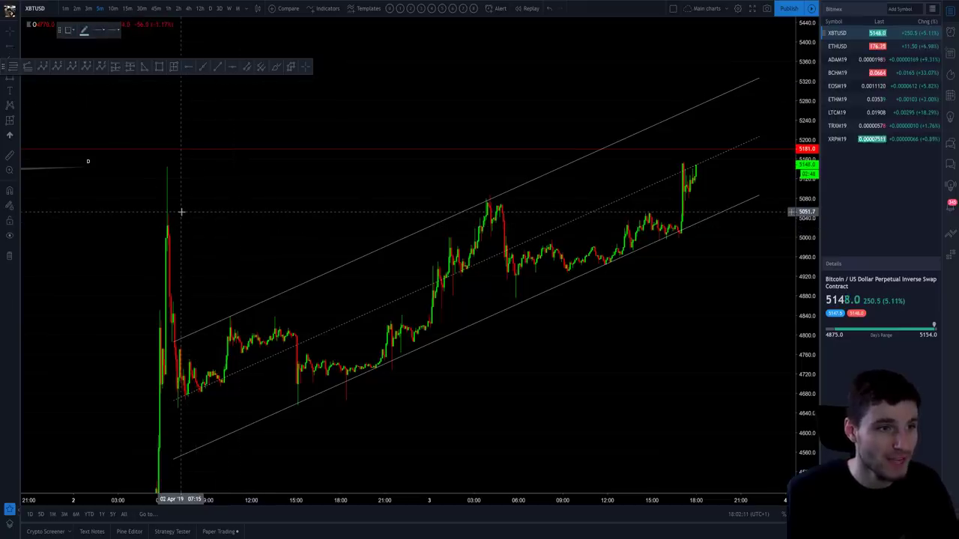
left_click(180, 212)
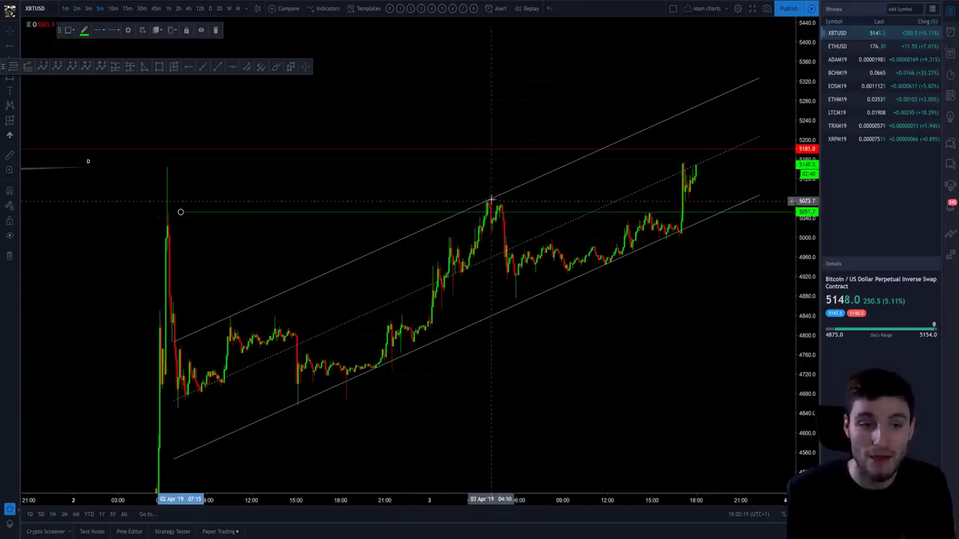
key("Delete")
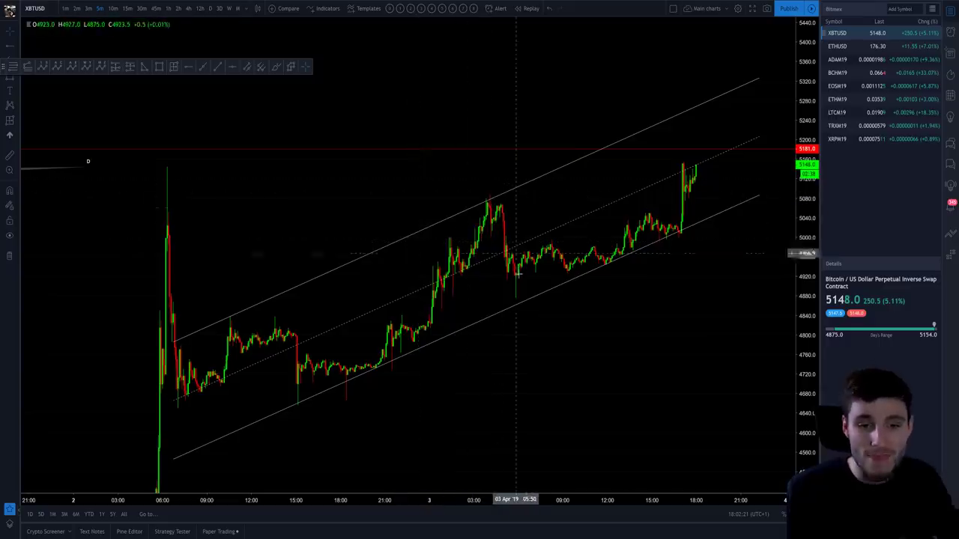
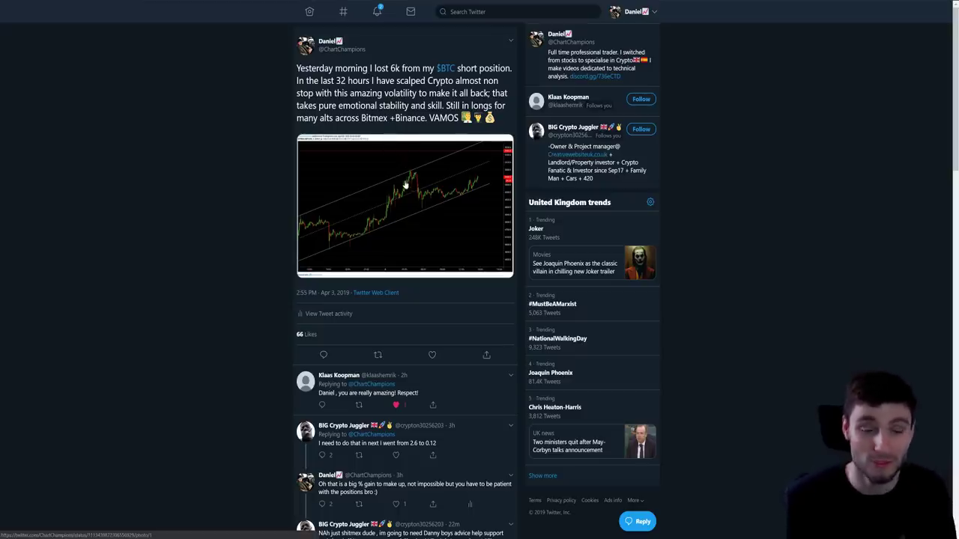
Enlarge the chart image in the tweet and switch back to the TradingView chart.
left_click(445, 188)
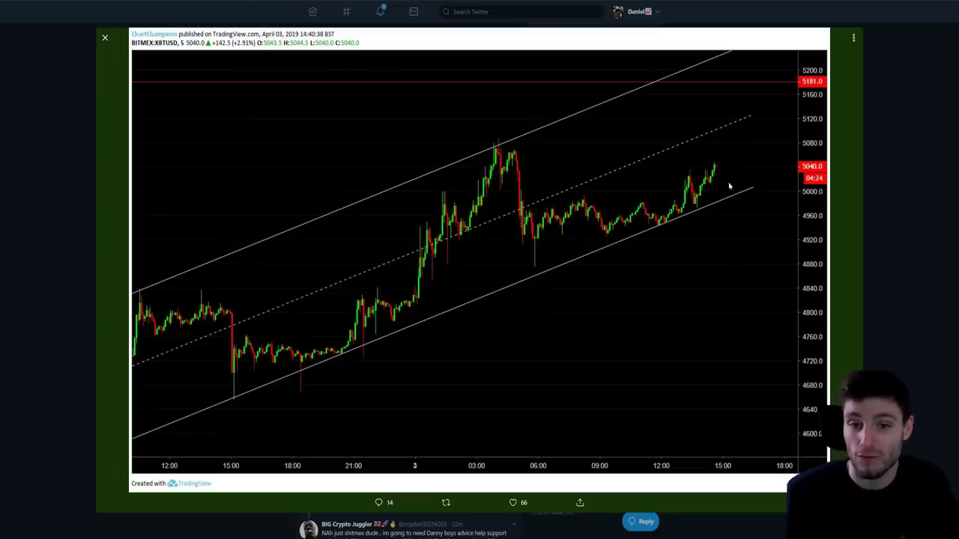
key("alt+Tab")
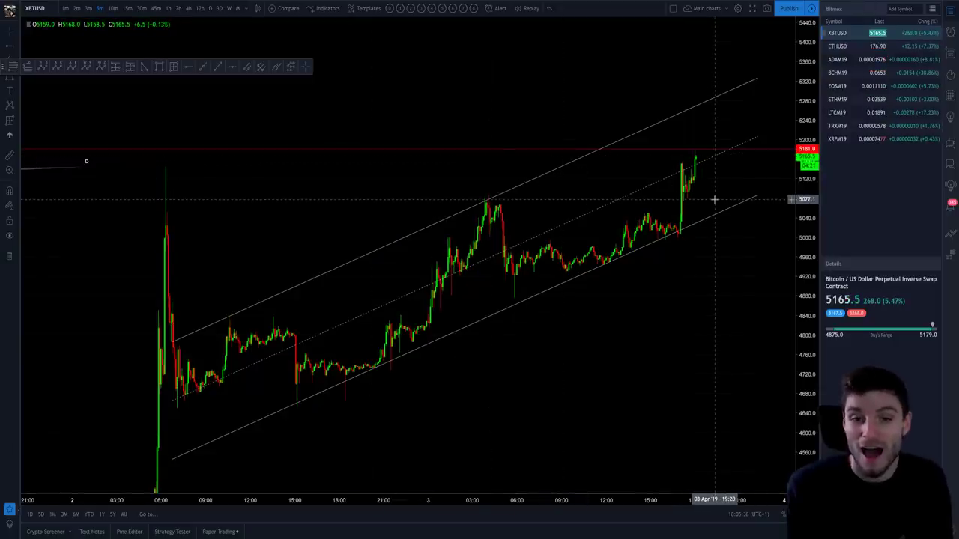
Examine the latest XBTUSD candles against the rising channel and the red 5181 line, close up and across the whole move.
scroll(712, 198, "up", 5)
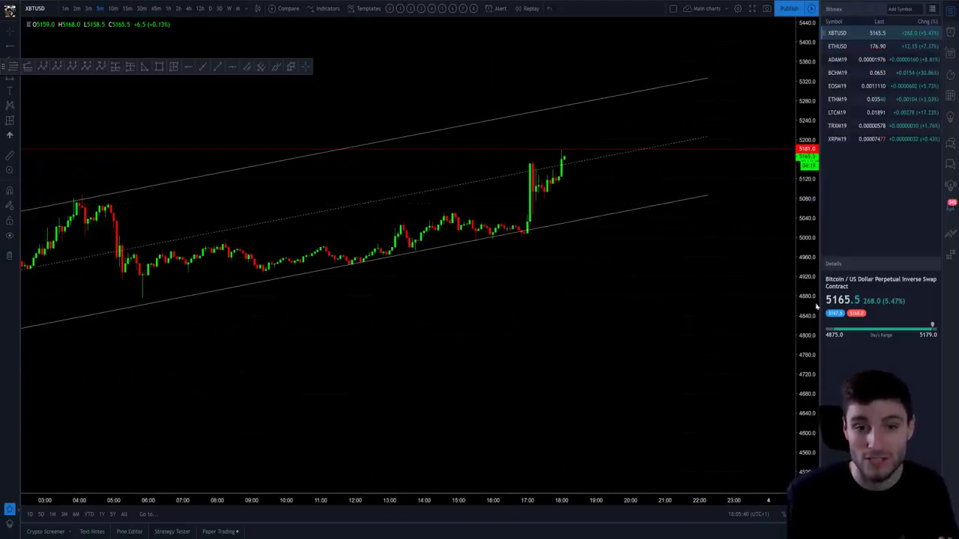
left_click_drag(802, 267, 717, 289)
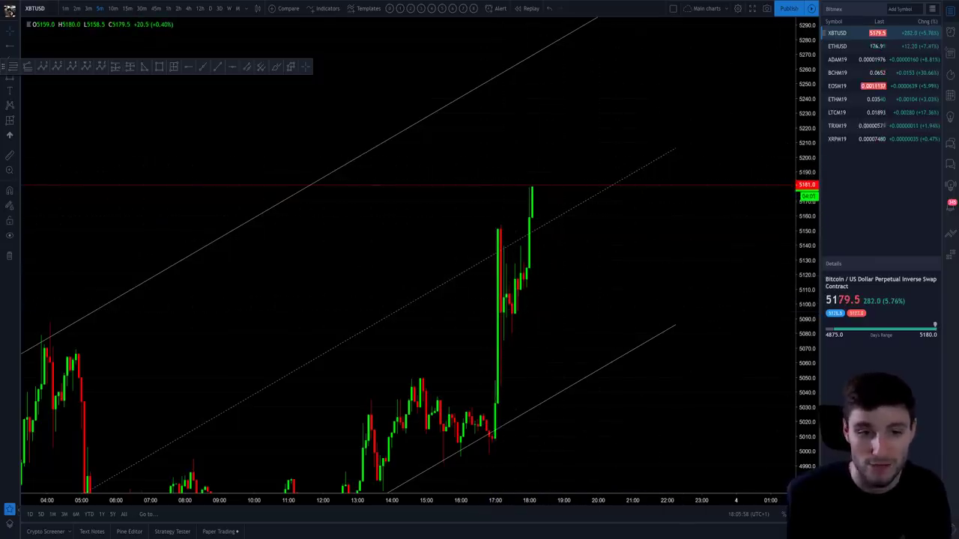
key("alt+r")
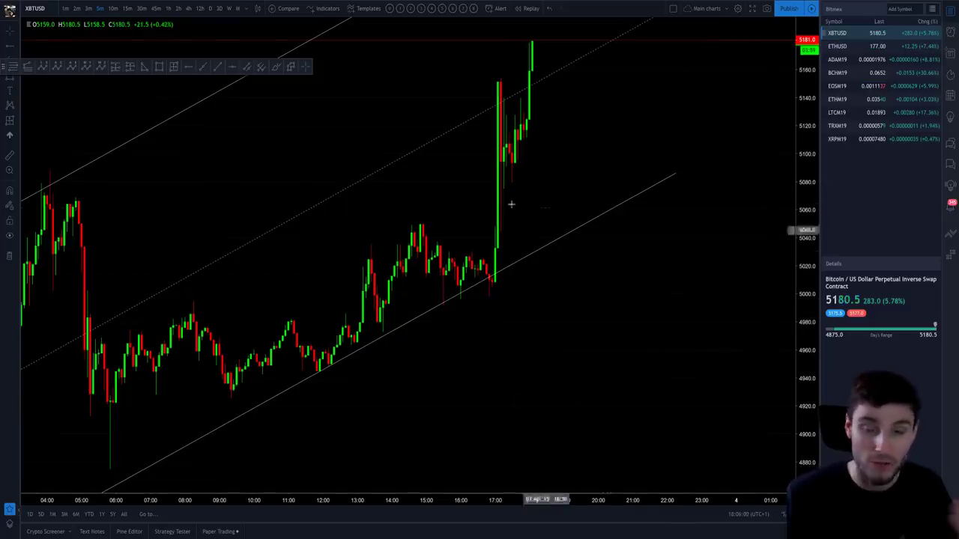
scroll(520, 124, "down", 2)
scroll(520, 123, "down", 3)
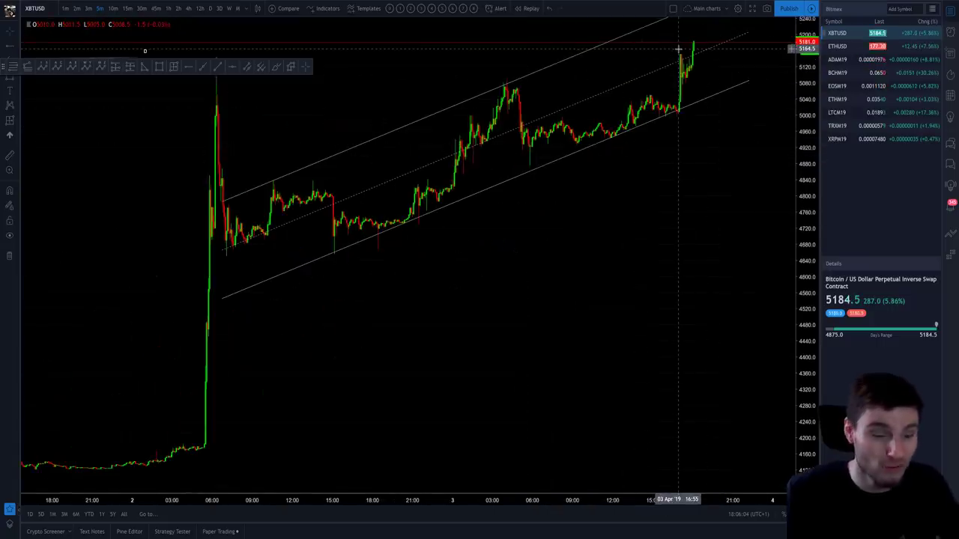
left_click_drag(800, 146, 800, 170)
left_click_drag(738, 151, 696, 311)
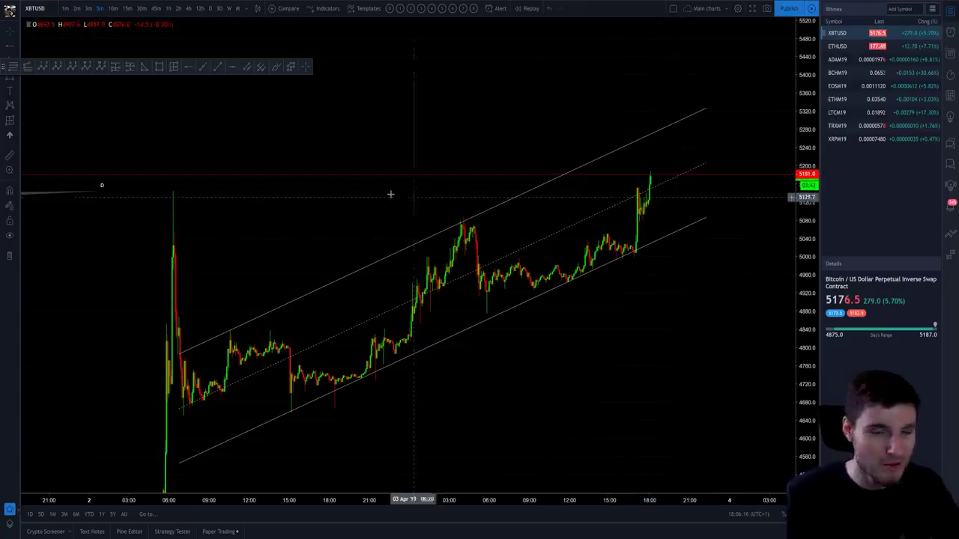
Draw a trend line over the recent highs from about 4969 on 03 Apr 10:05 to about 5148 at 21:50, and remove it.
scroll(230, 248, "up", 2)
left_click_drag(229, 248, 349, 214)
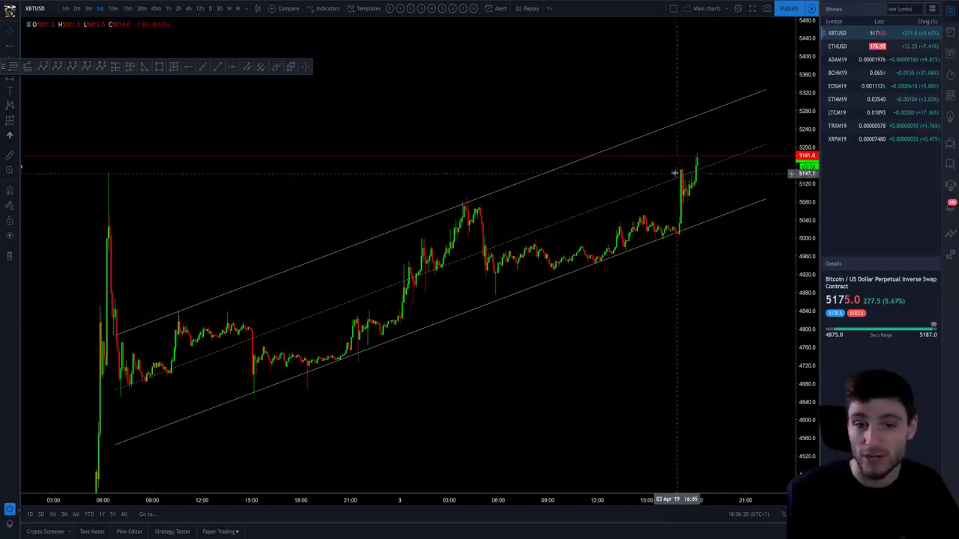
left_click(216, 67)
left_click(571, 247)
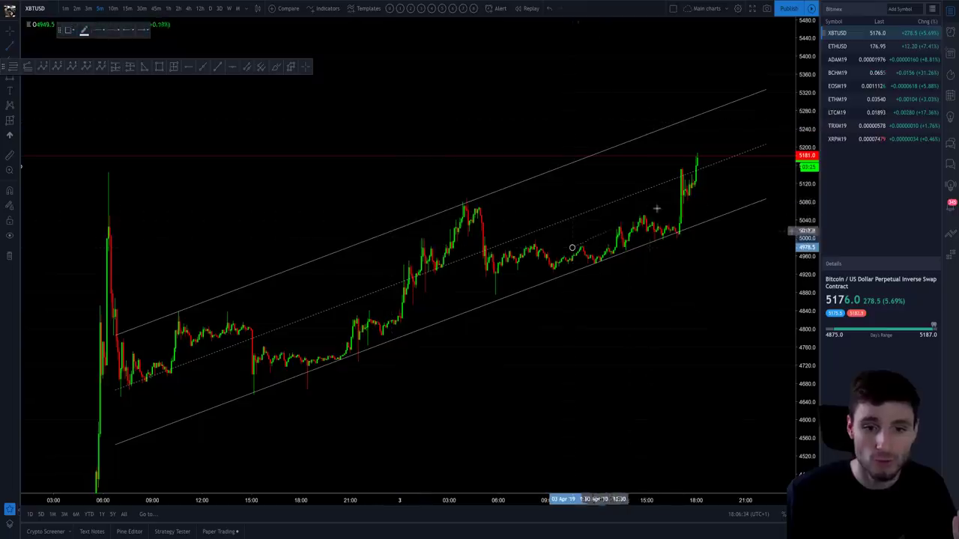
left_click(759, 171)
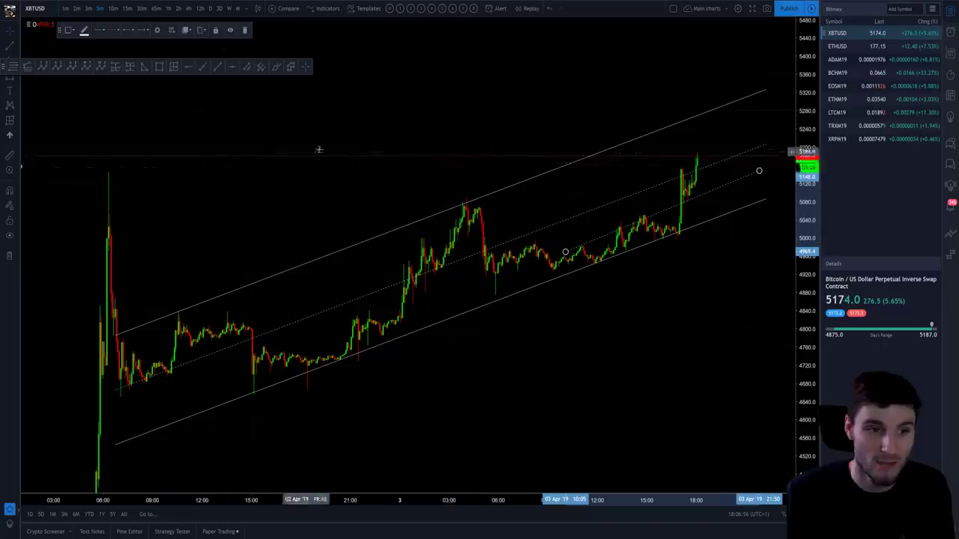
left_click(732, 219)
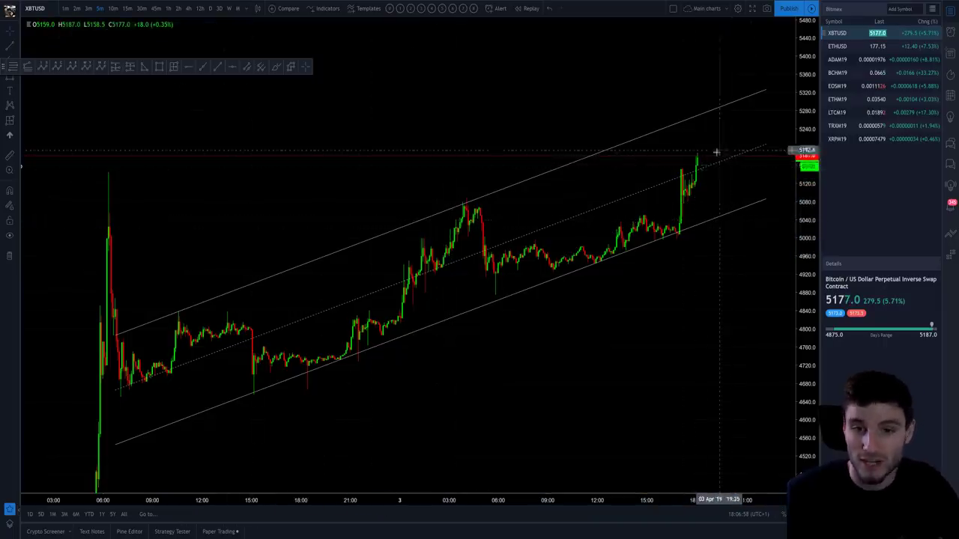
Draw a thin rectangle at the initial spike's high, about 5136 to 5143, from 02 Apr 05:15 to 03 Apr 23:30.
scroll(640, 225, "down", 2)
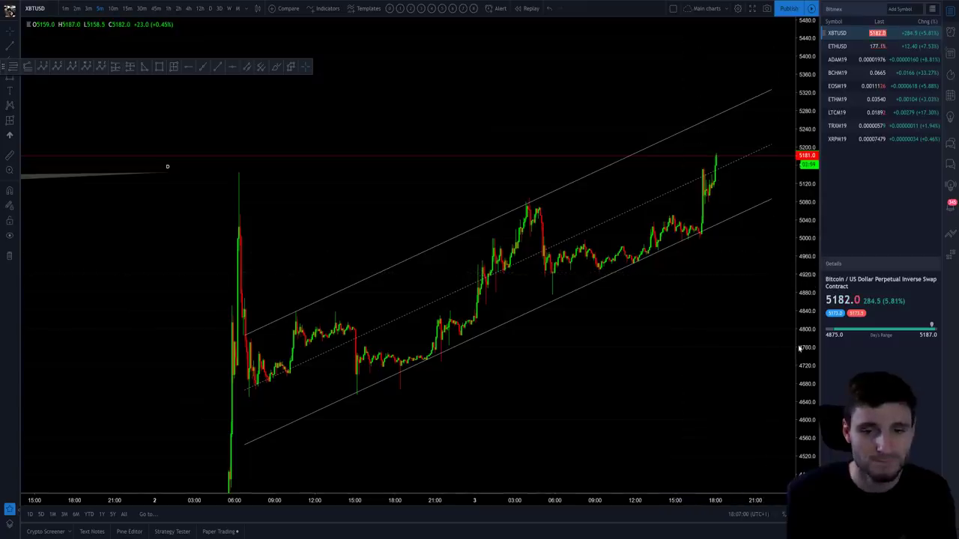
double_click(809, 295)
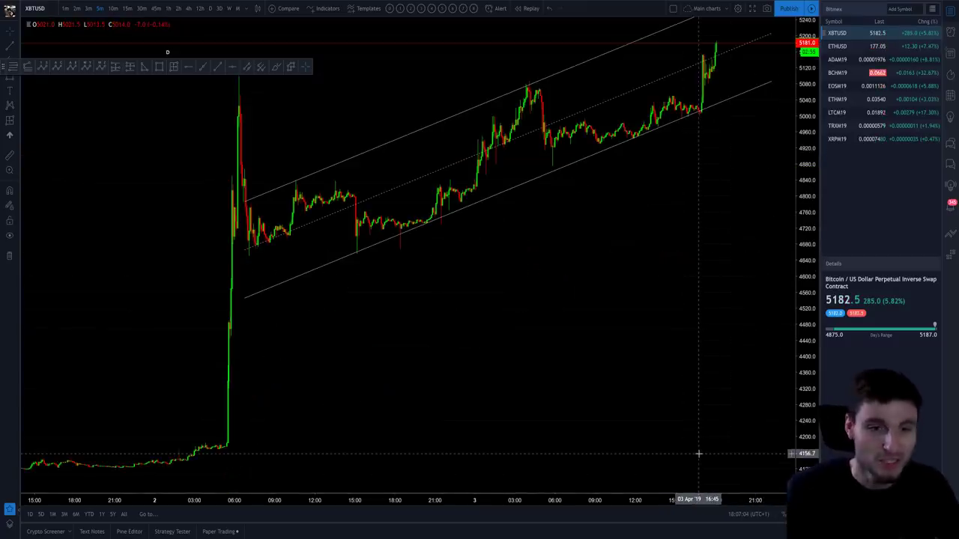
scroll(638, 250, "up", 2)
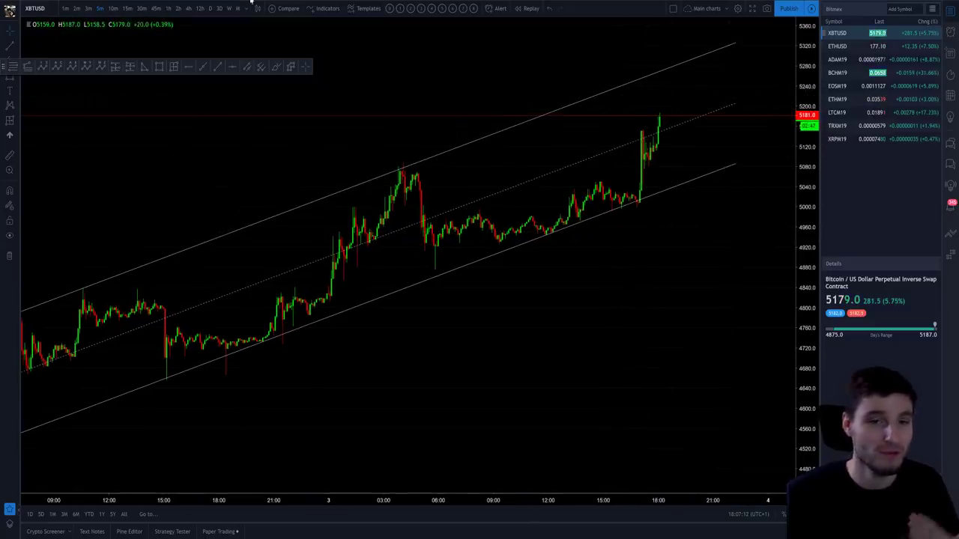
scroll(689, 207, "down", 3)
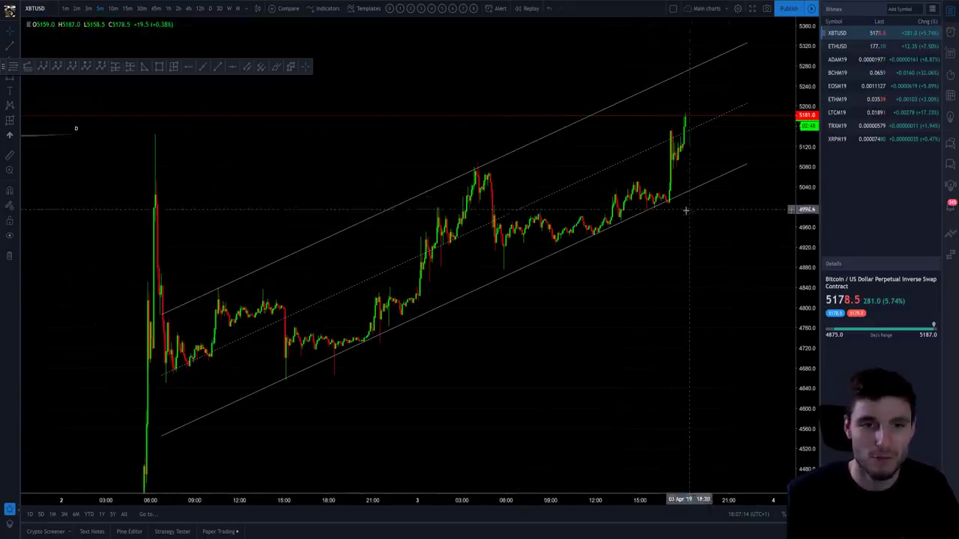
left_click_drag(140, 137, 765, 137)
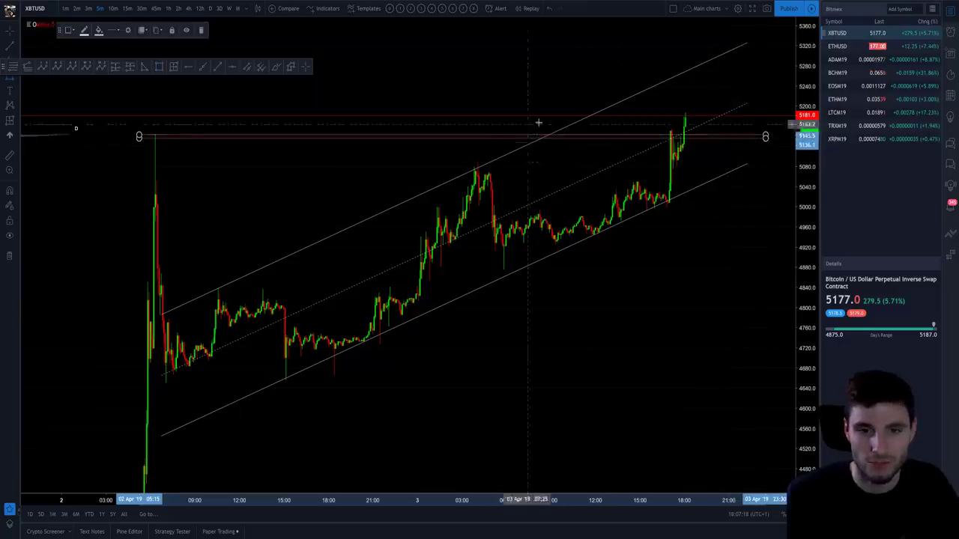
Remove the thin rectangle at the initial spike's high and view the latest chart image in the Discord conversation.
left_click(201, 30)
key("alt+Tab")
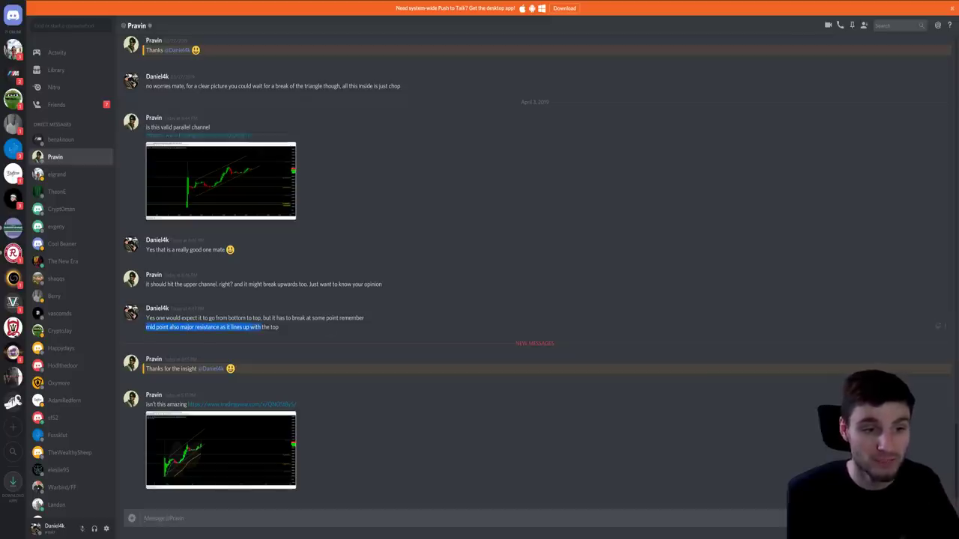
left_click(255, 450)
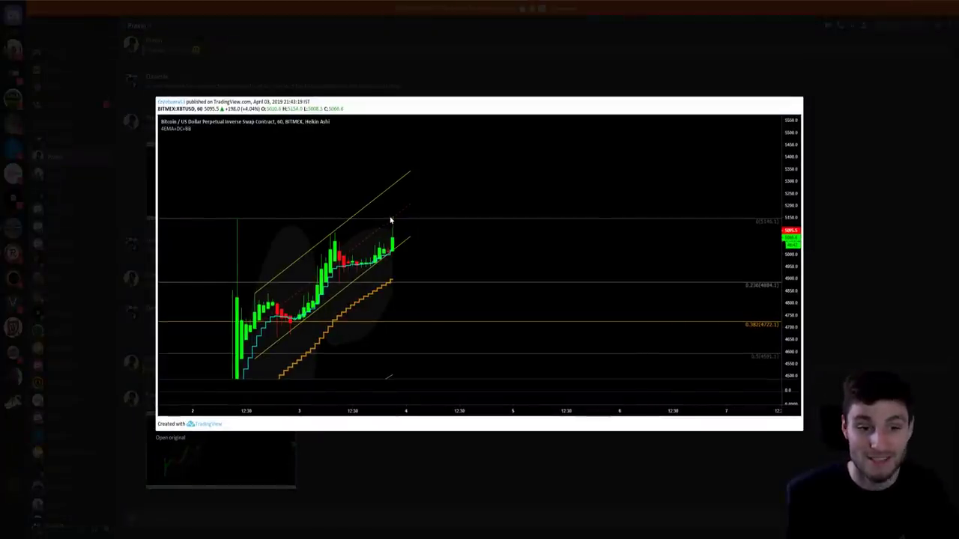
key("alt+Tab")
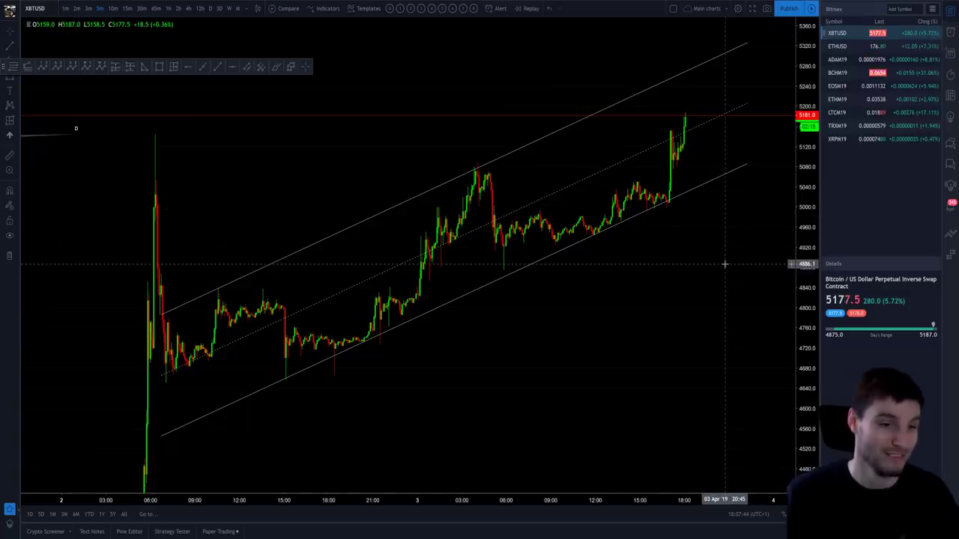
Examine the whole XBTUSD rising channel in TradingView from the initial spike onward, and revisit the tweet containing the channel chart.
scroll(711, 267, "up", 2)
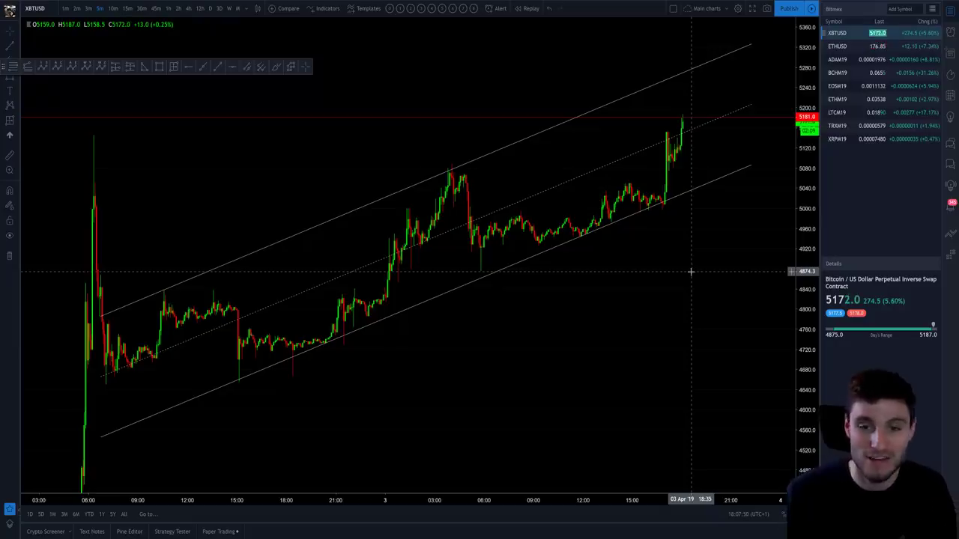
left_click_drag(730, 272, 732, 305)
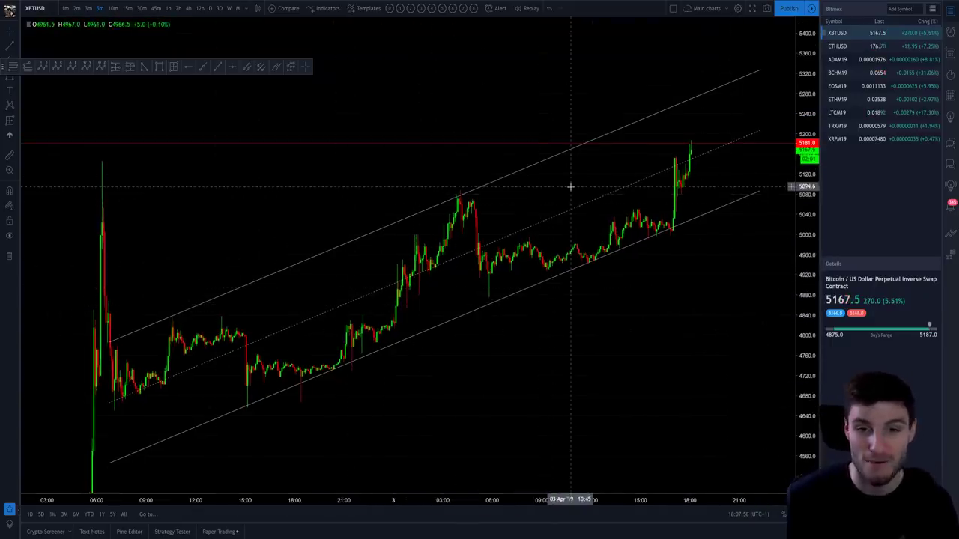
left_click_drag(726, 288, 720, 311)
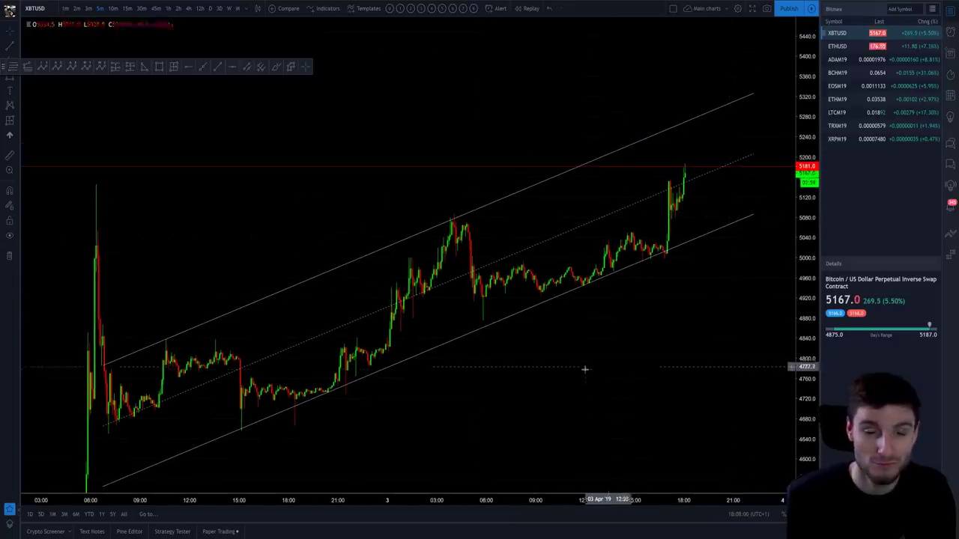
left_click_drag(296, 125, 317, 105)
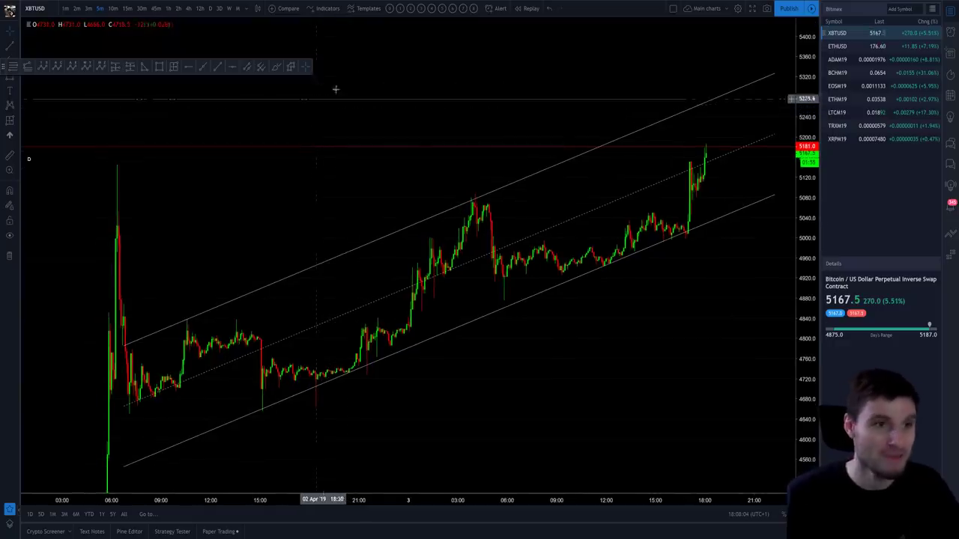
key("ctrl+Tab")
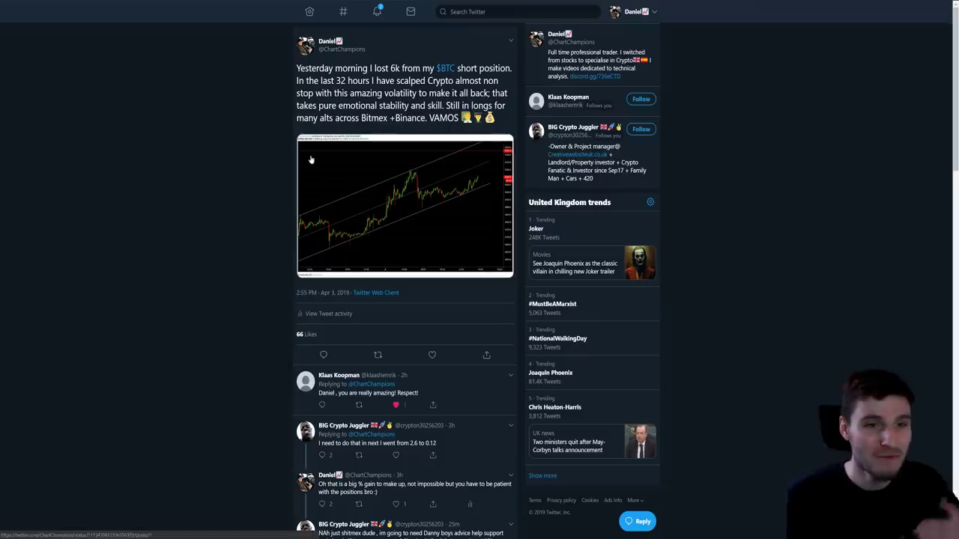
key("ctrl+Tab")
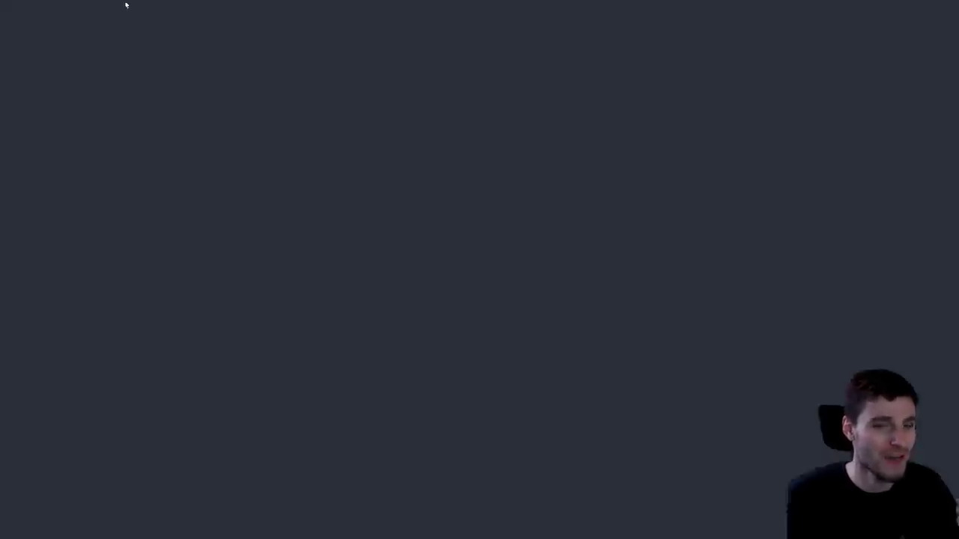
Examine the latest XBTUSD candles against the channel's midline and the red 5181 line, close up and across the whole rally.
scroll(709, 150, "up", 5)
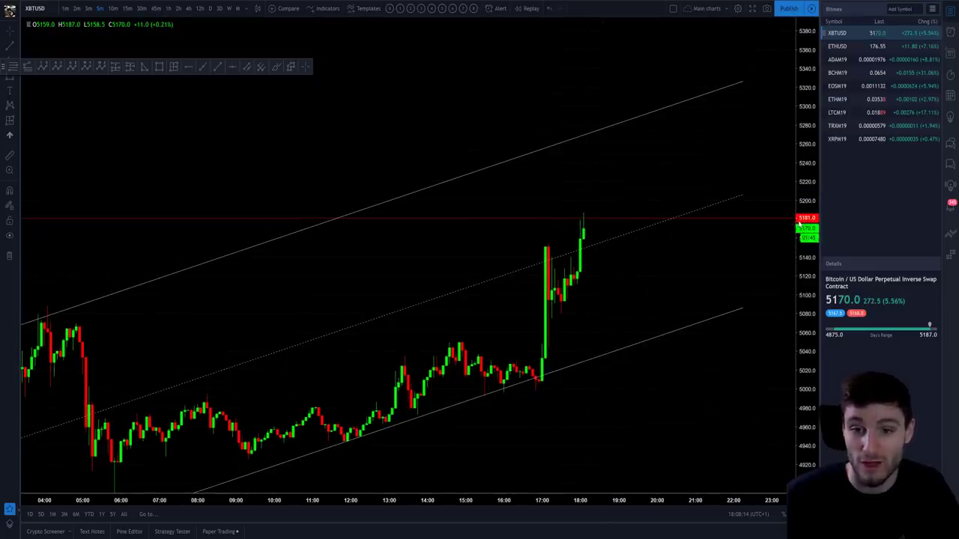
scroll(602, 229, "down", 1)
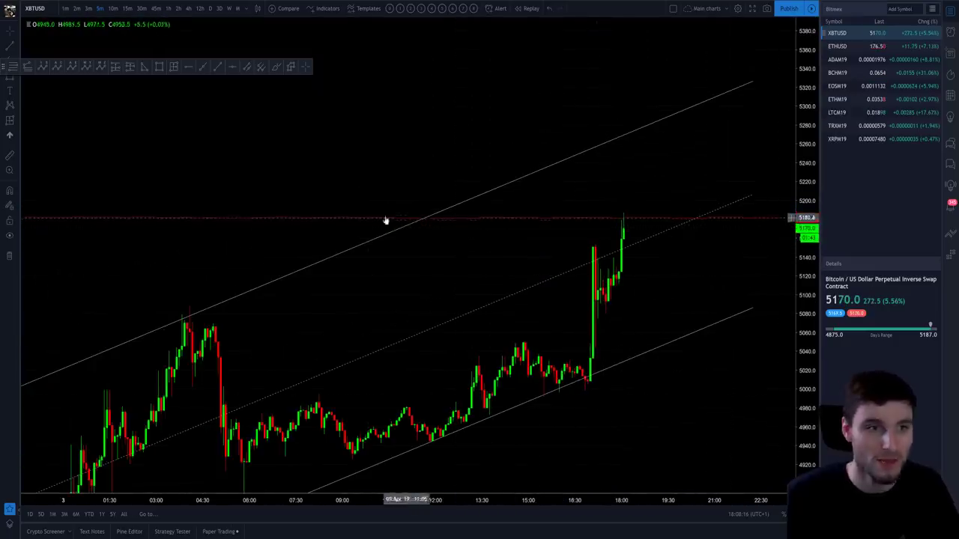
scroll(572, 246, "down", 2)
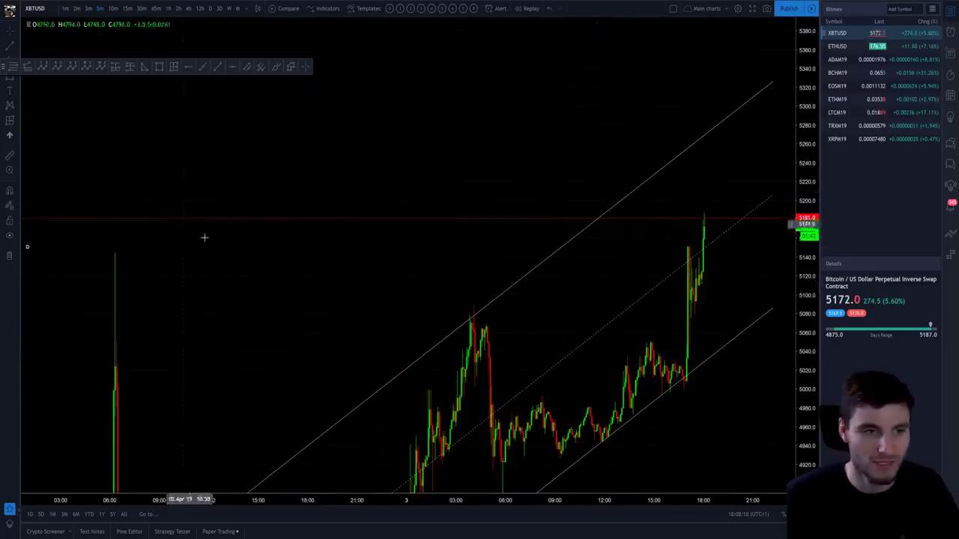
scroll(717, 229, "up", 2)
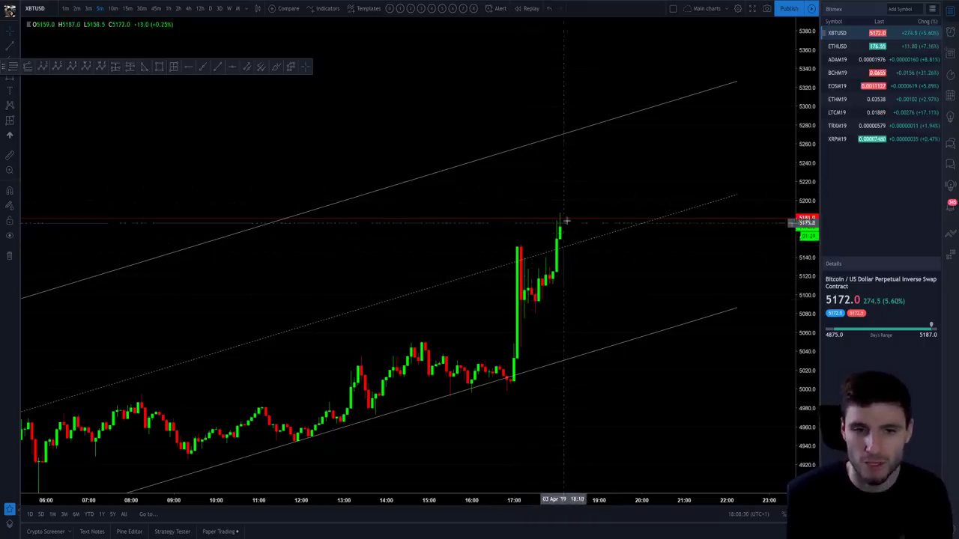
scroll(606, 317, "down", 3)
left_click_drag(814, 318, 791, 458)
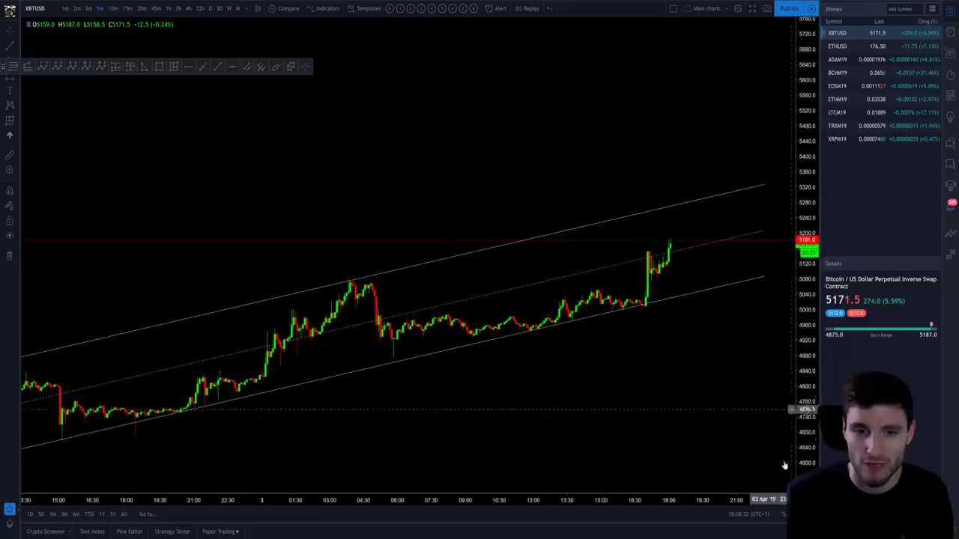
scroll(728, 382, "down", 3)
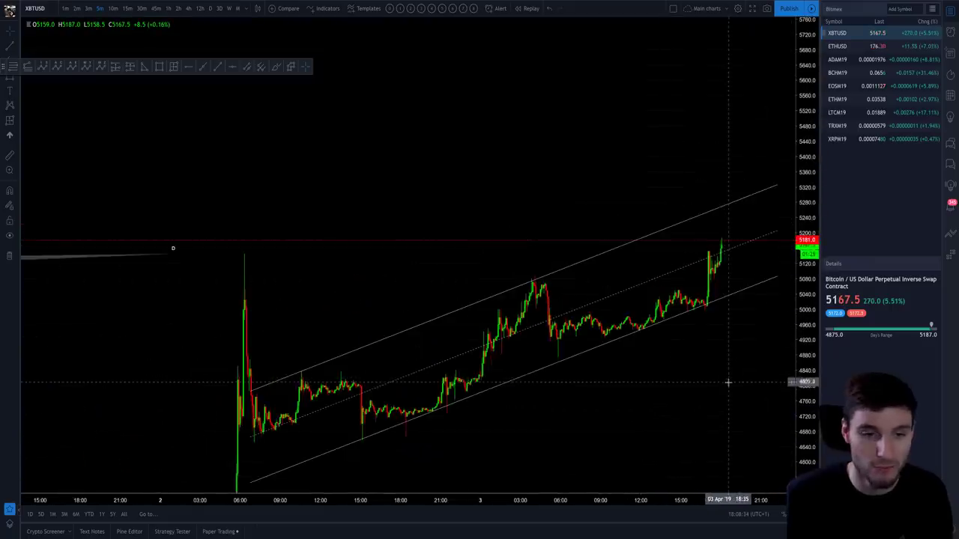
left_click_drag(743, 381, 713, 325)
scroll(644, 337, "up", 2)
left_click_drag(645, 337, 700, 334)
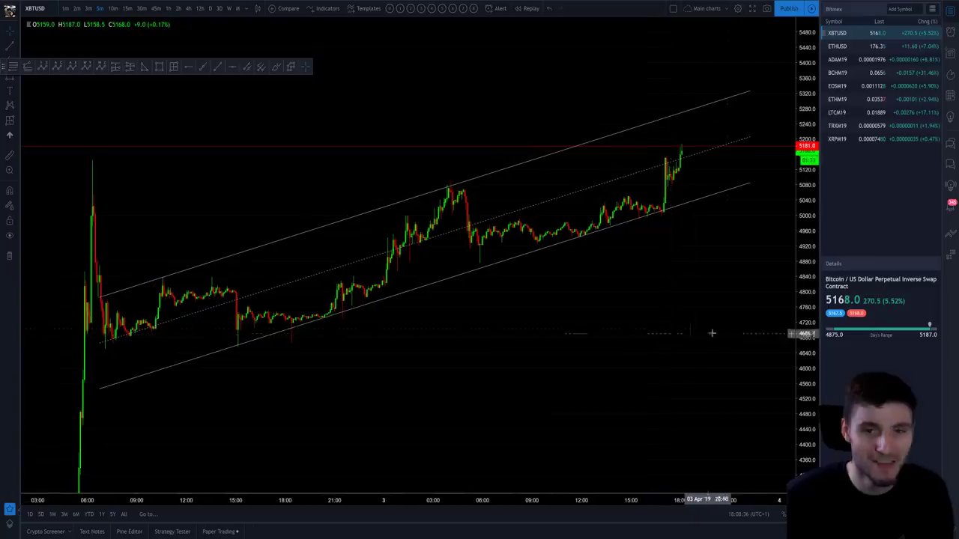
Read the Bitcoin Cash tweet about the 55EMA support on Twitter and view its attached chart image.
left_click_drag(854, 73, 855, 72)
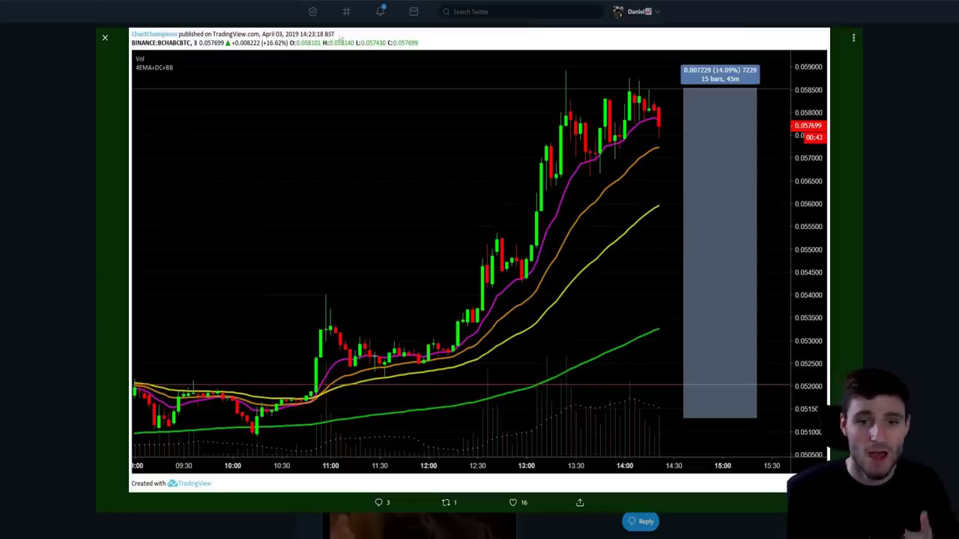
left_click(48, 335)
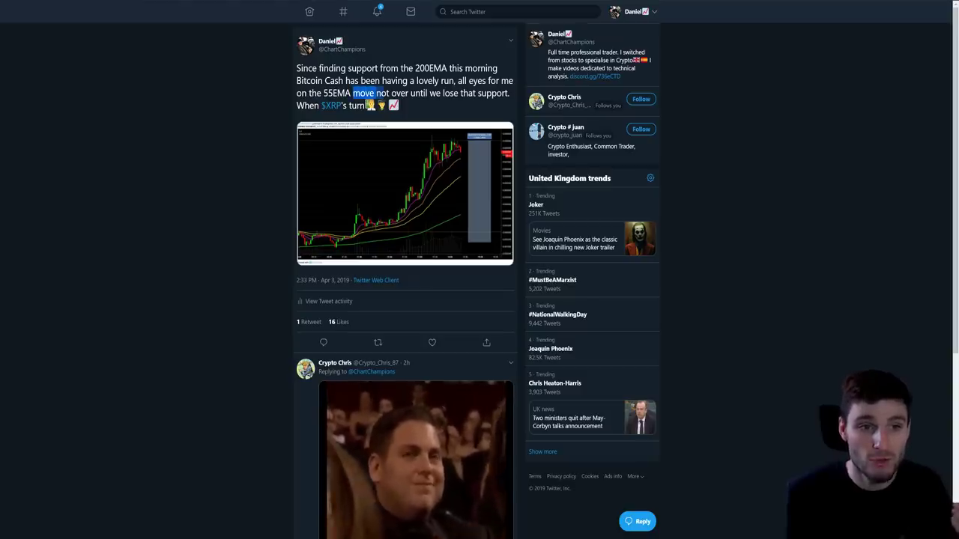
left_click_drag(374, 93, 457, 93)
left_click(223, 151)
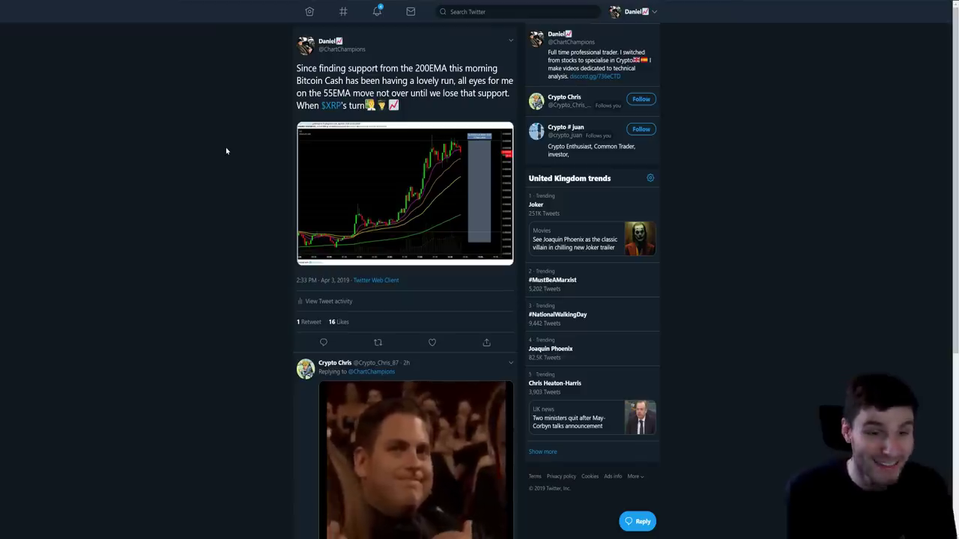
left_click(389, 217)
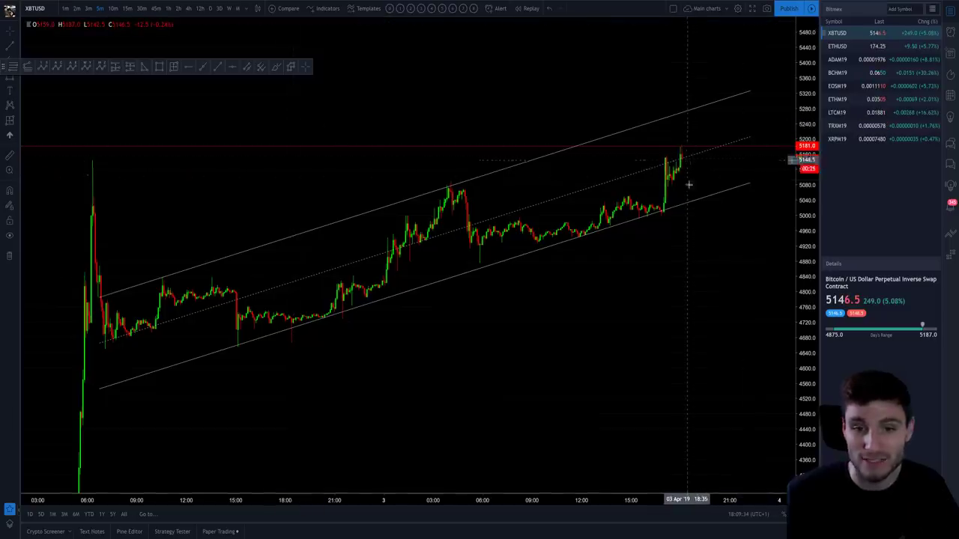
Examine XBTUSD in TradingView around the channel midline and back to the move before the initial spike.
scroll(719, 248, "up", 3)
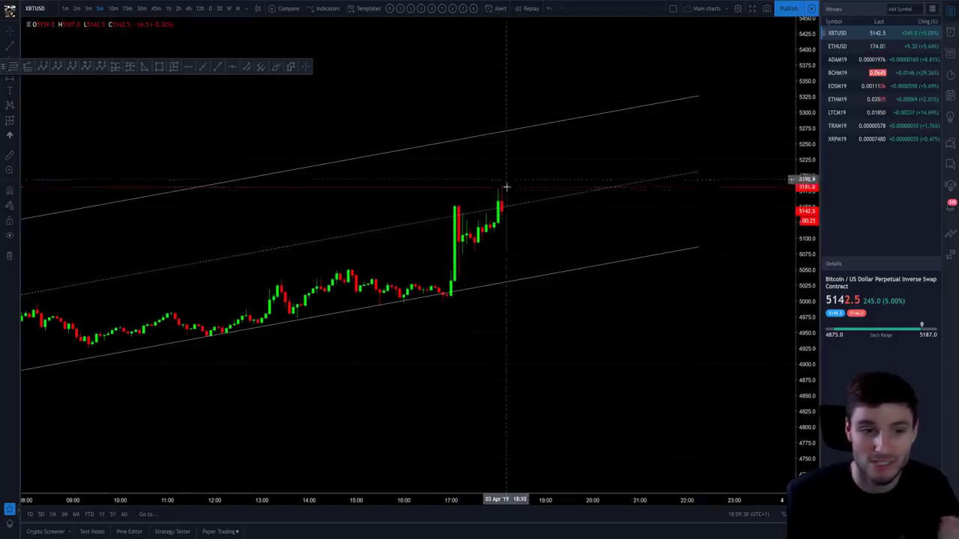
scroll(503, 184, "down", 2)
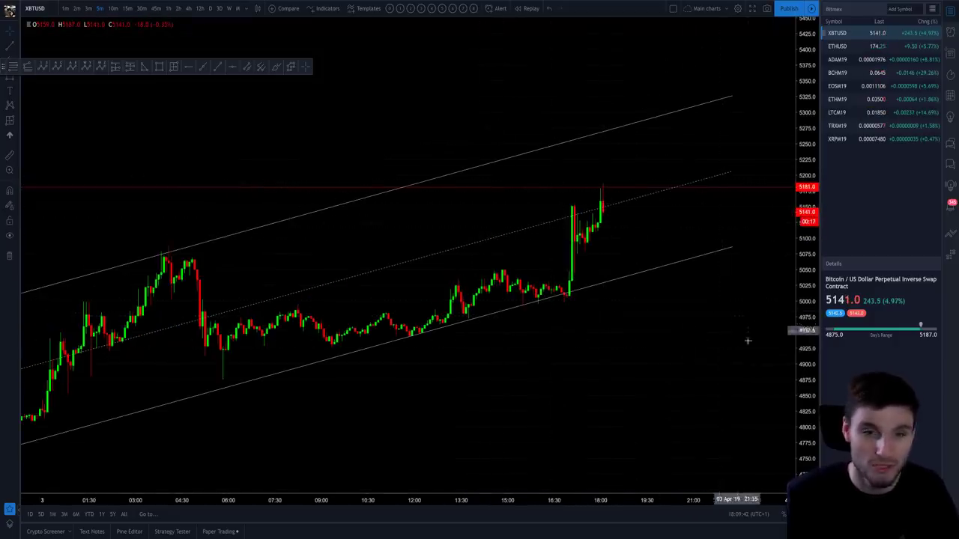
scroll(562, 370, "down", 5)
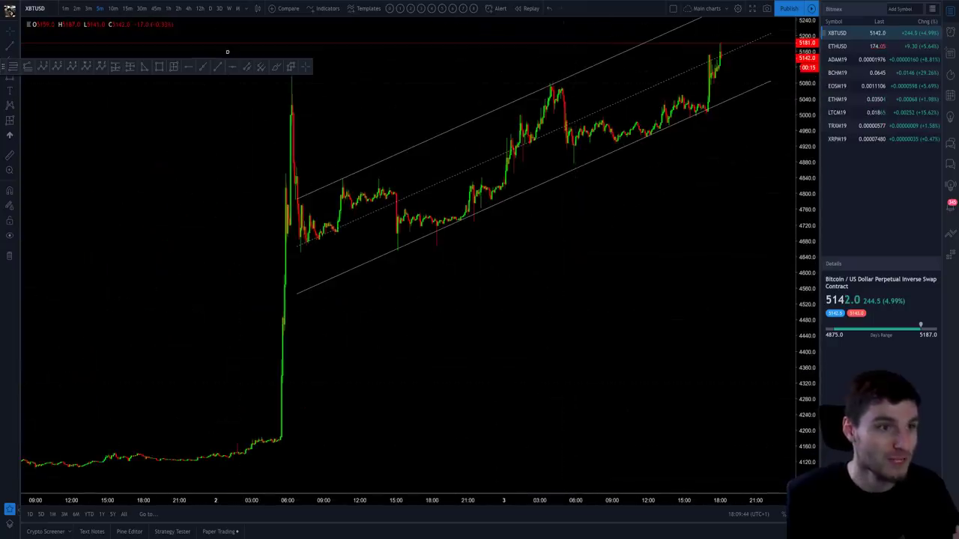
Show the ADAM19 chart on the 5-minute interval and examine its rally on 2 and 3 April.
left_click(837, 59)
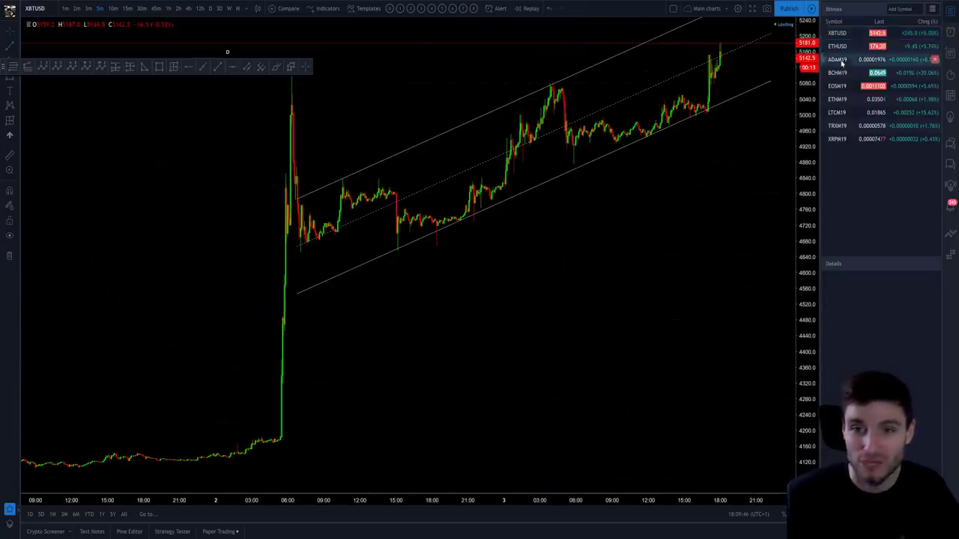
scroll(708, 227, "up", 5)
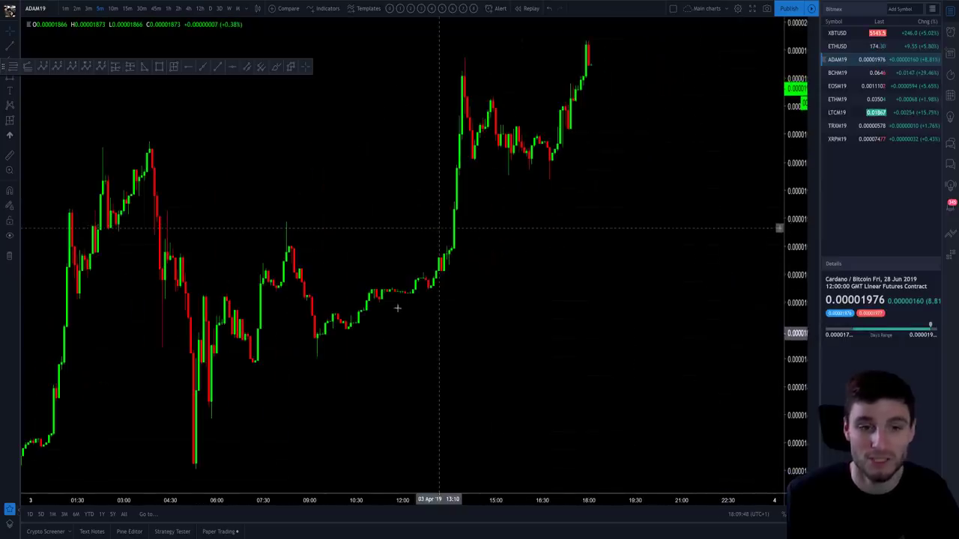
scroll(351, 370, "down", 1)
left_click(100, 7)
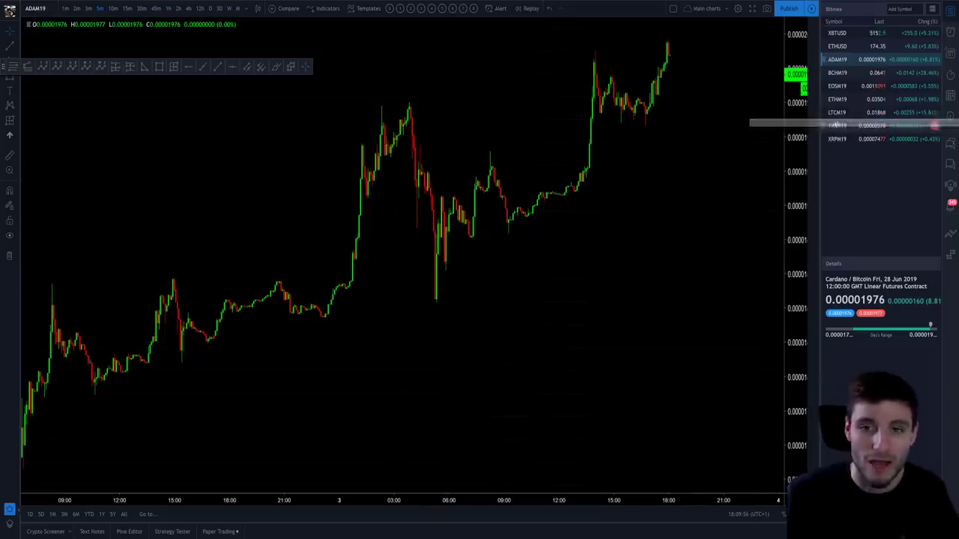
Load the 4EMA+DC+BB indicator template on LTCM19 and examine XBTUSD against the same moving averages.
left_click(847, 113)
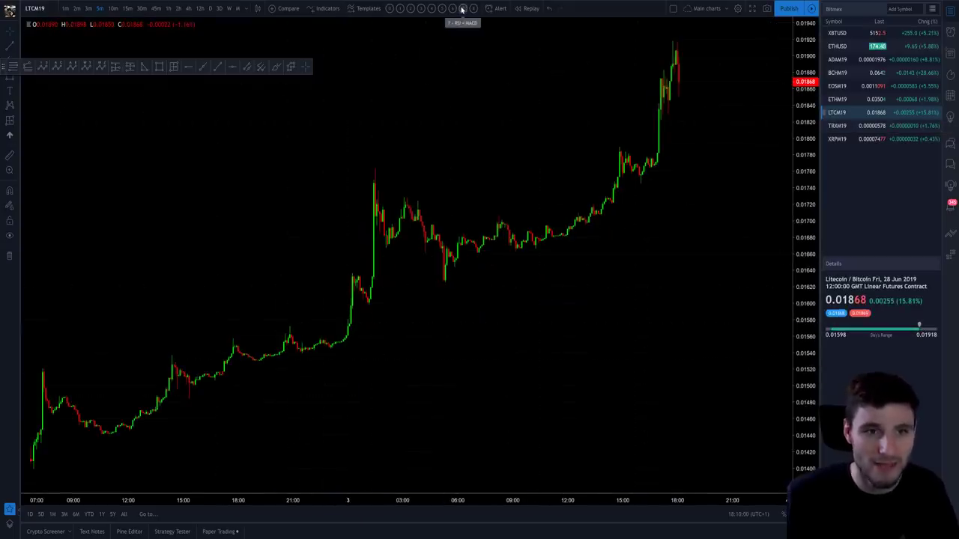
left_click(452, 9)
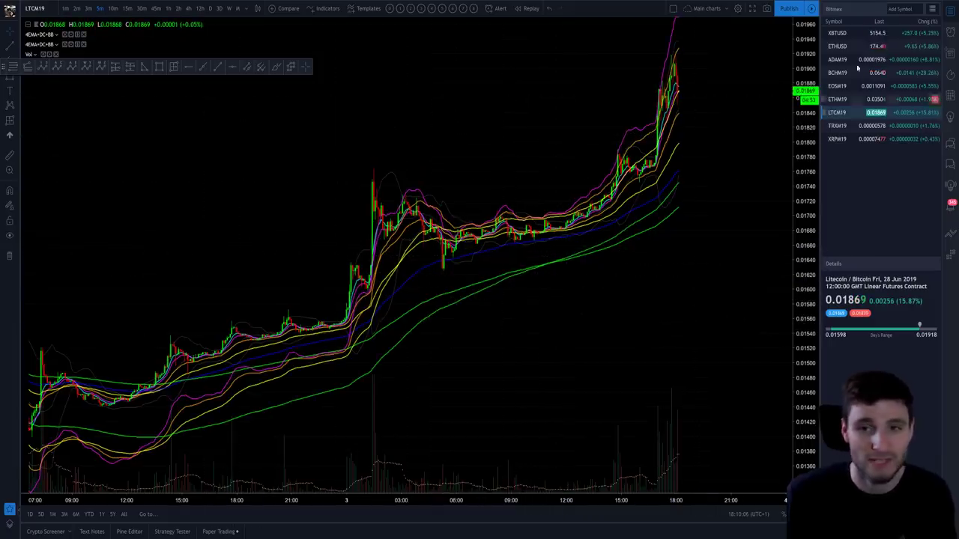
left_click(837, 33)
scroll(642, 156, "up", 5)
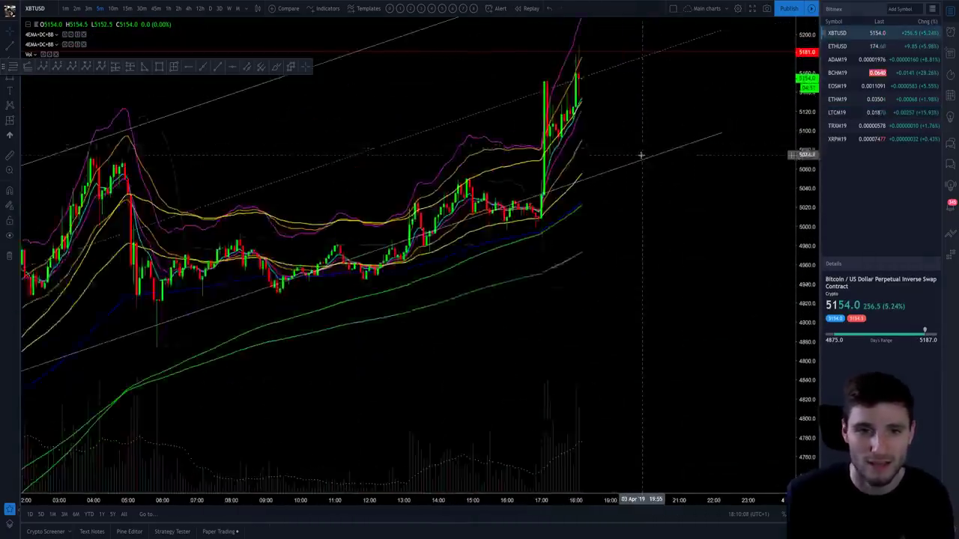
scroll(364, 199, "down", 2)
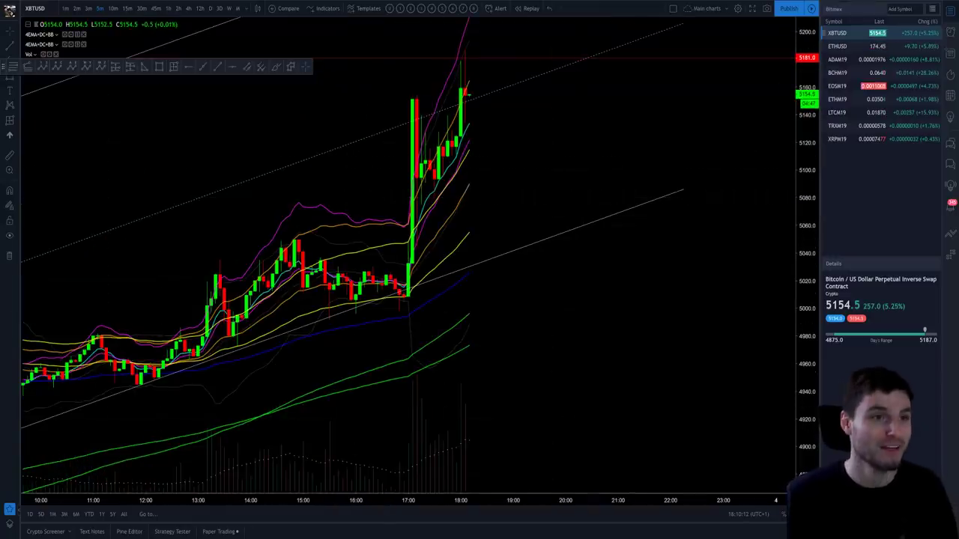
scroll(592, 173, "down", 3)
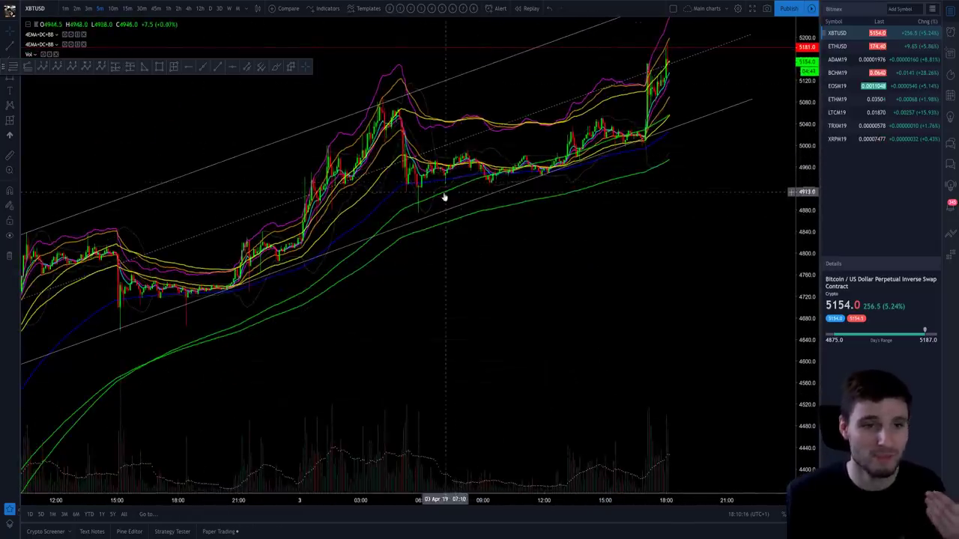
Draw a nearly horizontal parallel channel on XBTUSD from about 4840 on 2 April, with its lower line near 4680, and delete it.
scroll(580, 230, "down", 3)
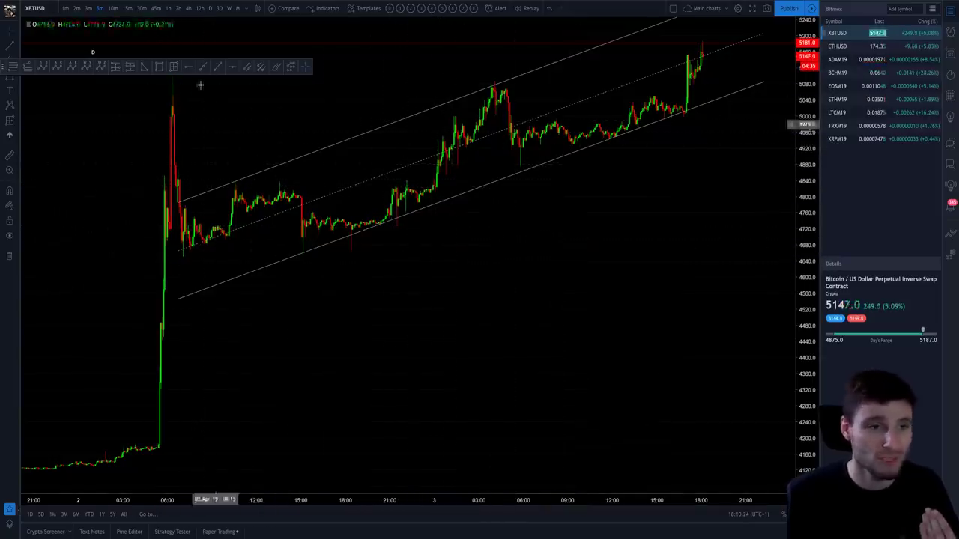
left_click(250, 68)
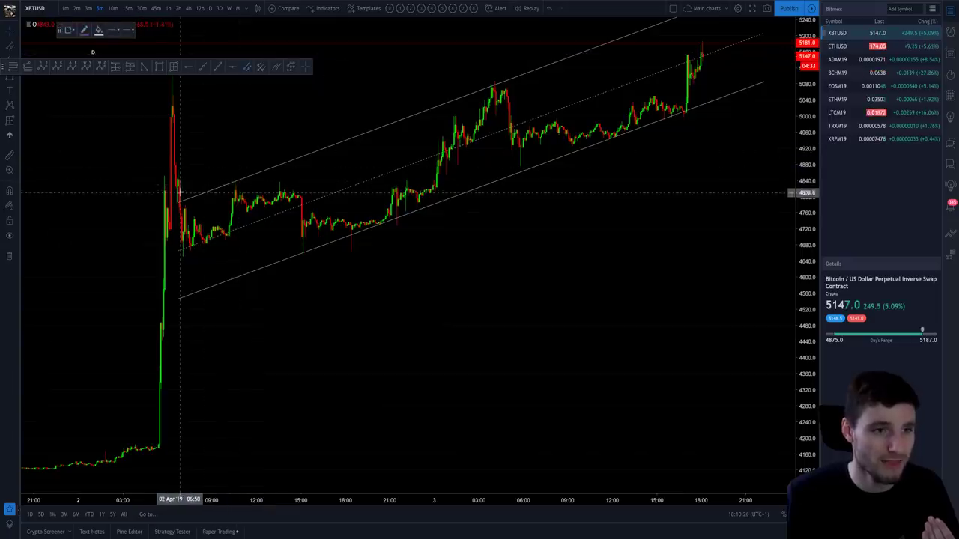
left_click(180, 181)
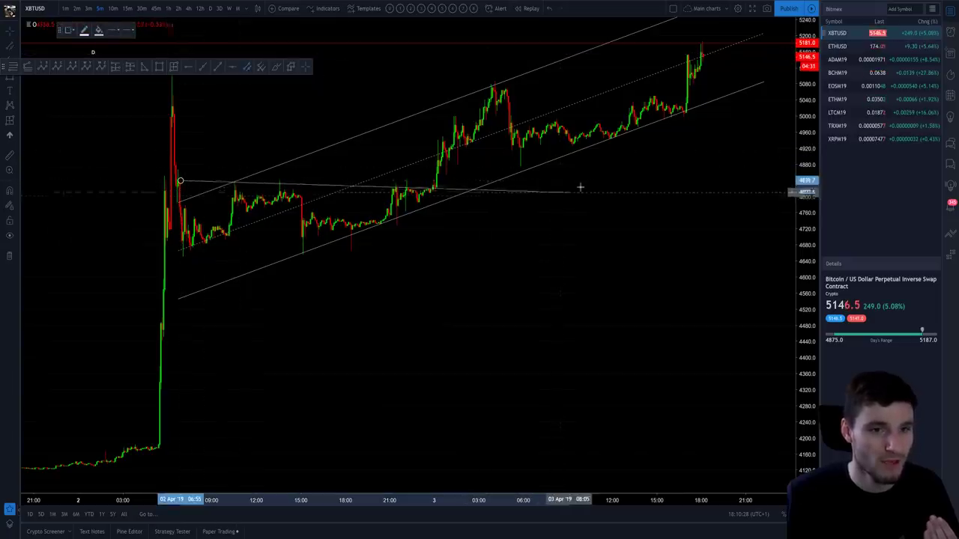
left_click(597, 173)
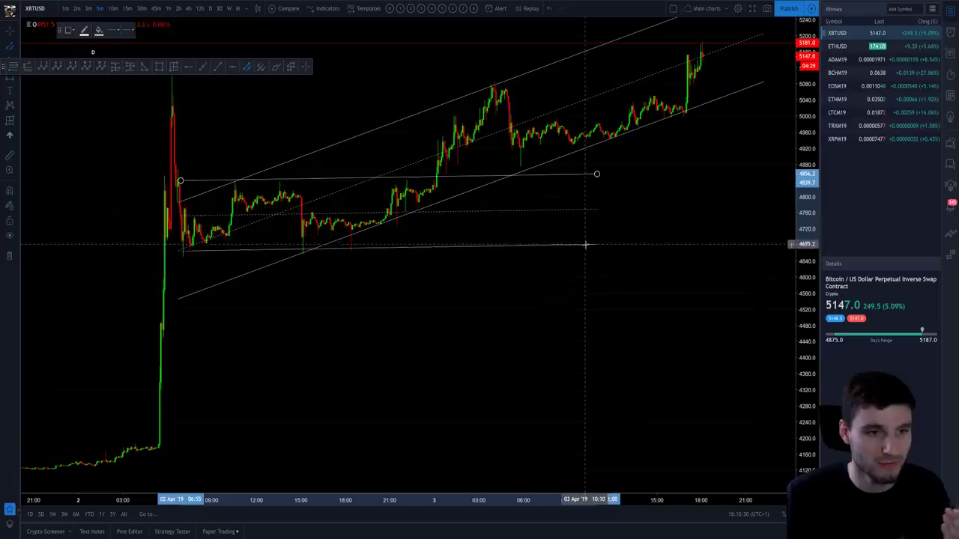
left_click(547, 248)
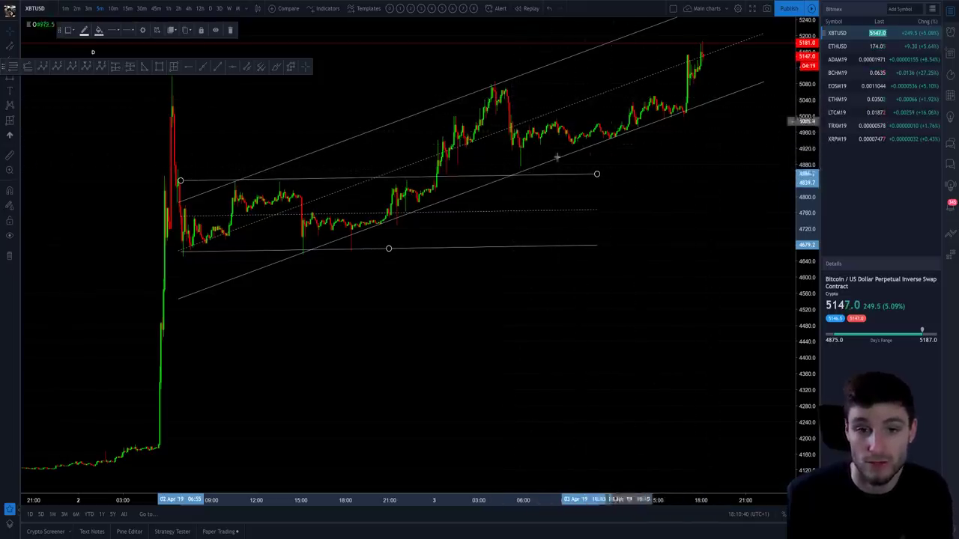
key("Delete")
Measure the pullback from the latest XBTUSD high on 3 April down to the current candle's price.
left_click_drag(528, 268, 415, 270)
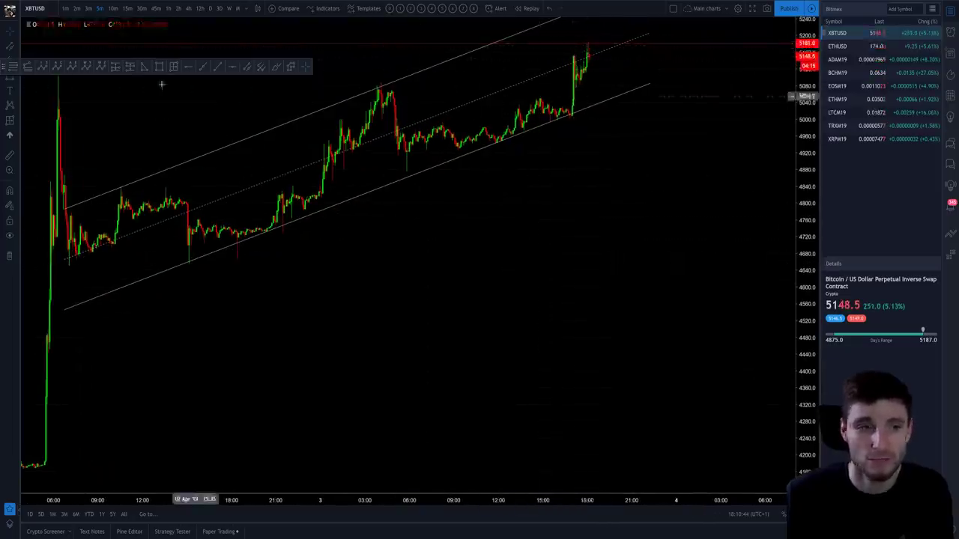
scroll(178, 91, "down", 2)
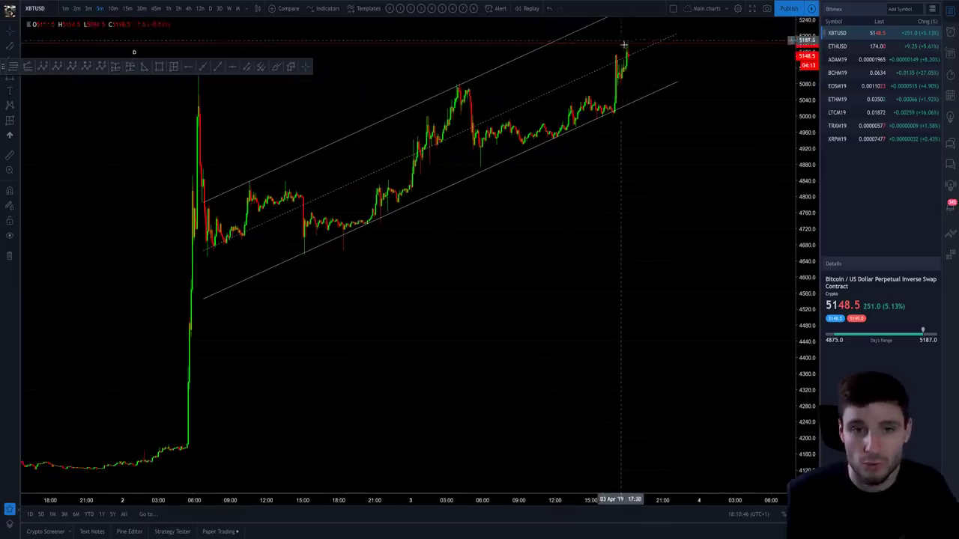
scroll(726, 188, "up", 3)
scroll(637, 125, "up", 2)
scroll(359, 146, "up", 3)
scroll(460, 35, "down", 2)
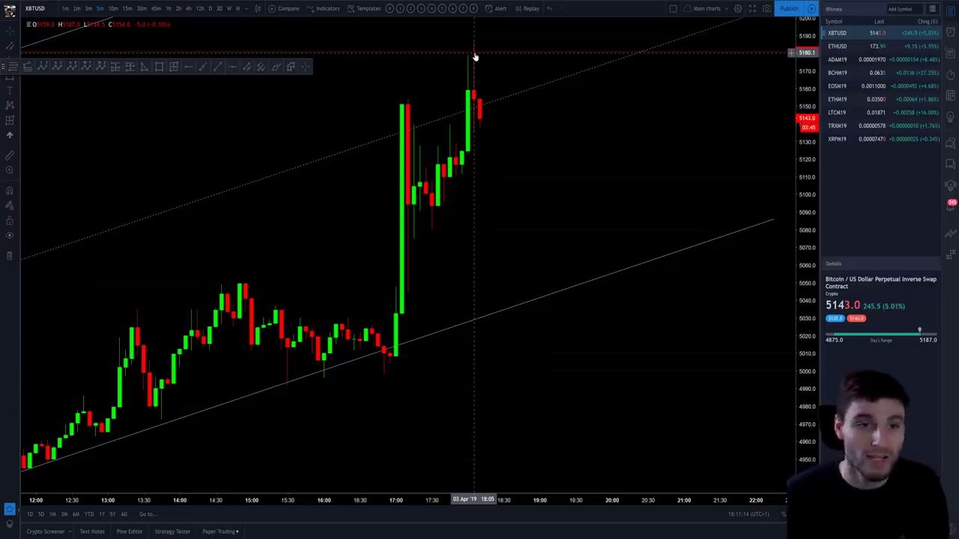
left_click(173, 67)
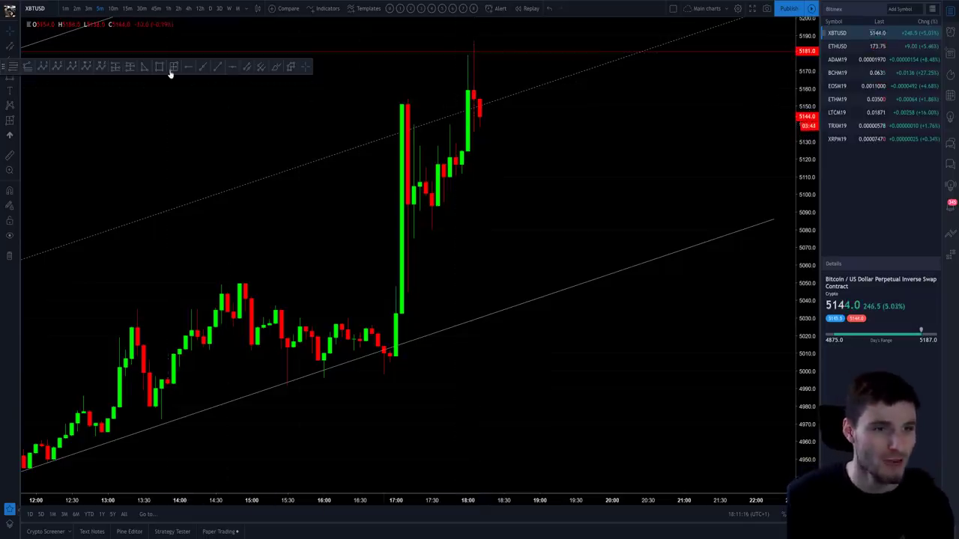
left_click(486, 47)
left_click(491, 122)
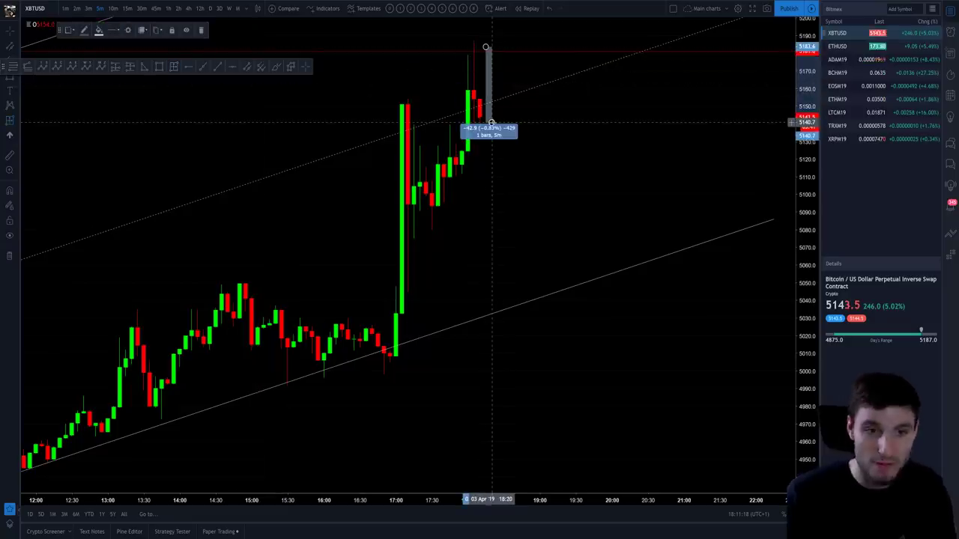
left_click(491, 122)
Examine the rising XBTUSD channel from the initial spike to the latest candles around its midline and the red horizontal level.
scroll(489, 124, "down", 10)
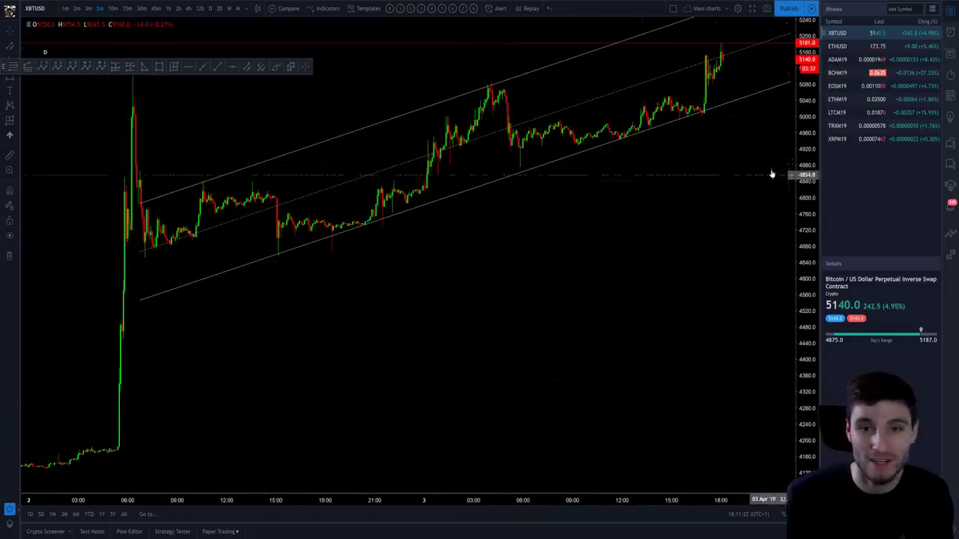
scroll(366, 243, "up", 3)
scroll(405, 225, "up", 4)
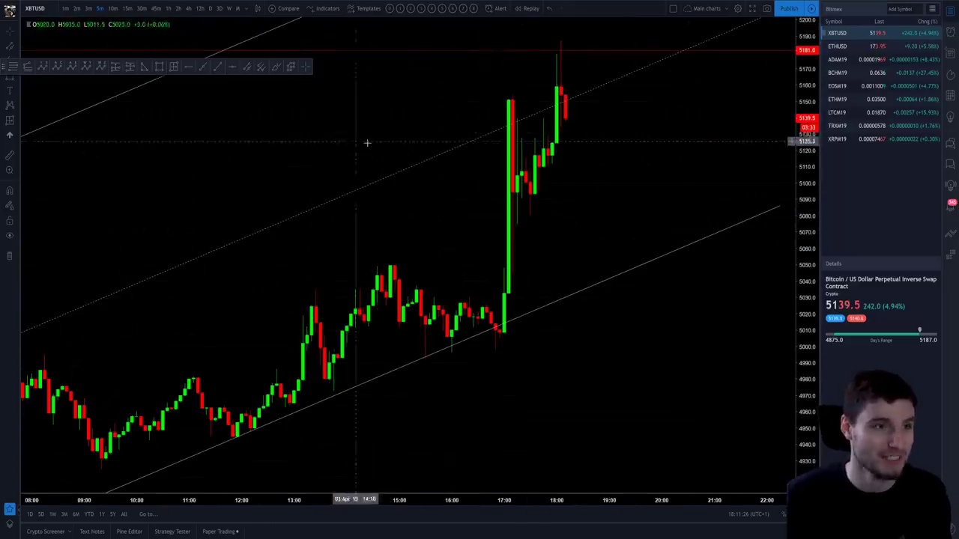
scroll(389, 243, "down", 3)
scroll(433, 255, "down", 2)
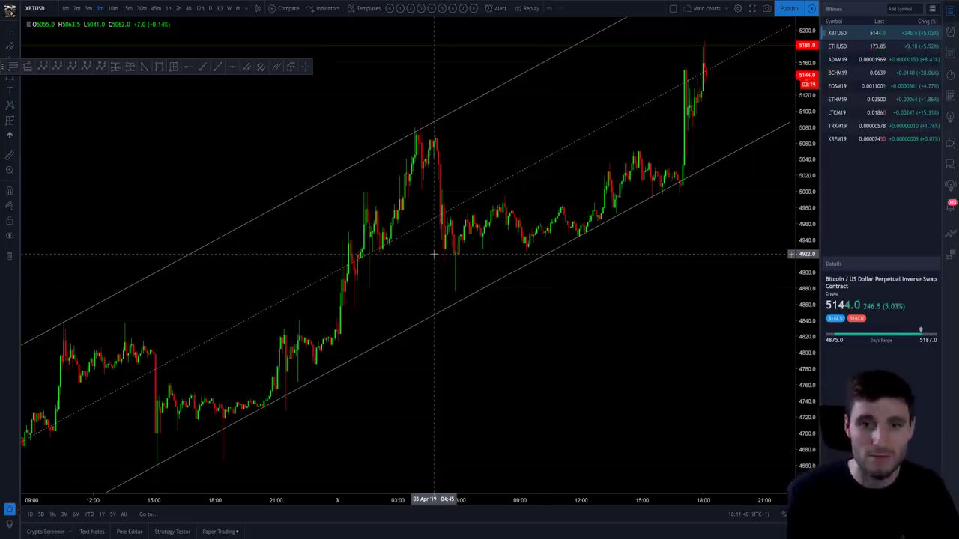
scroll(431, 251, "down", 5)
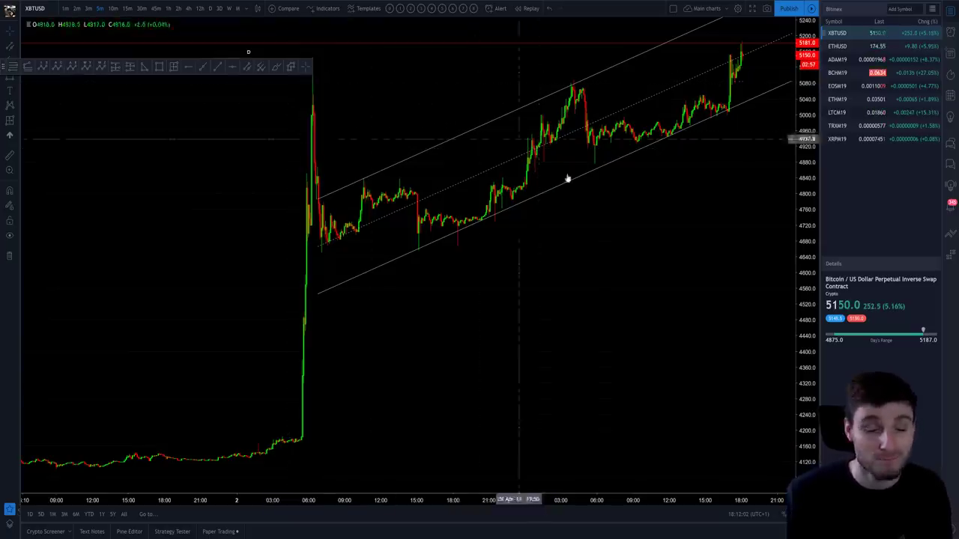
scroll(637, 143, "up", 2)
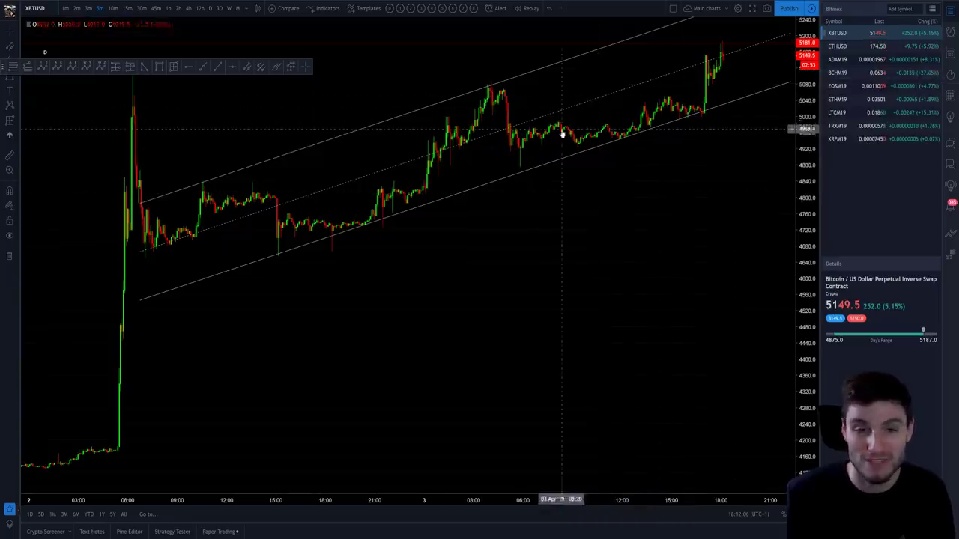
scroll(611, 153, "up", 2)
scroll(611, 154, "up", 2)
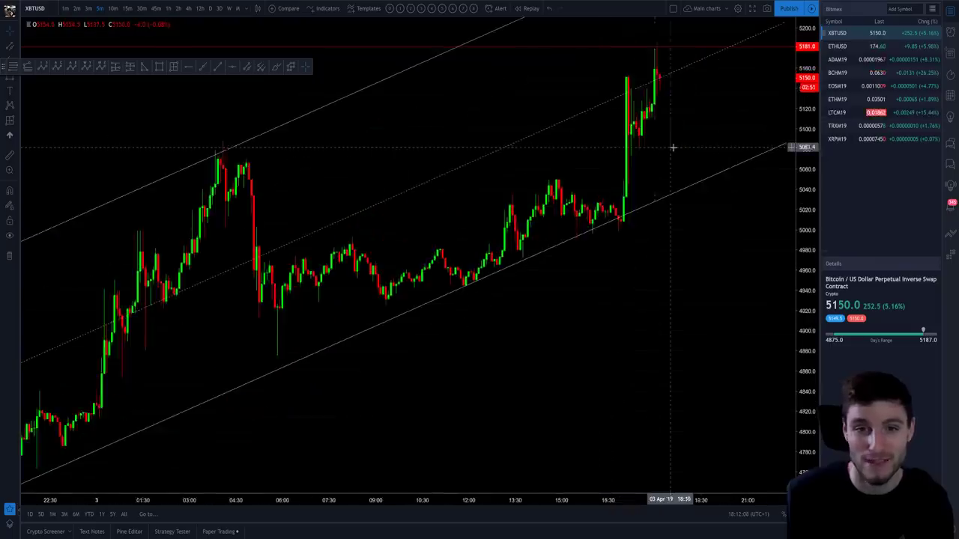
scroll(669, 145, "up", 3)
scroll(514, 90, "down", 3)
scroll(674, 134, "down", 3)
Sketch and undo a path above the channel, and draw a freehand path breaking its lower line, retesting it and falling to about 4720.
left_click_drag(753, 72, 659, 165)
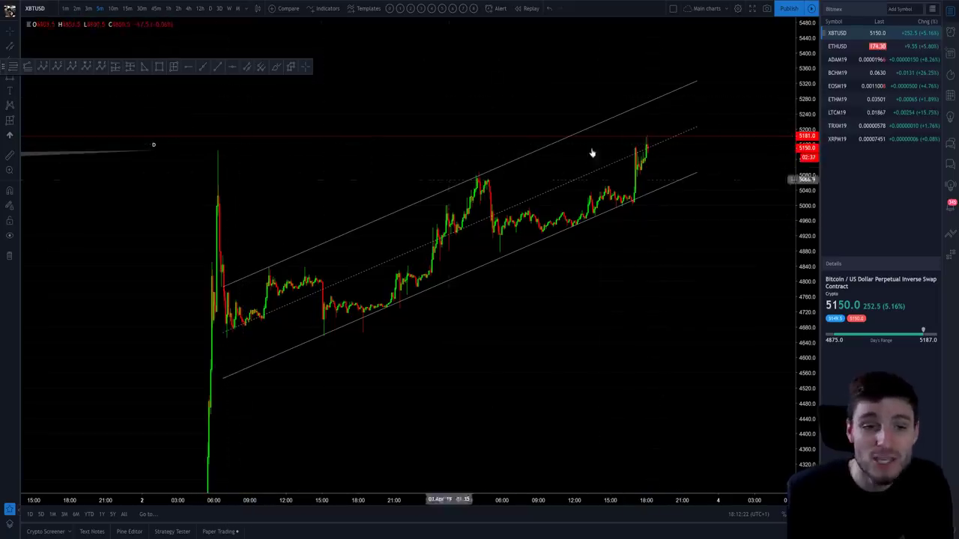
scroll(606, 217, "up", 2)
left_click_drag(809, 257, 537, 221)
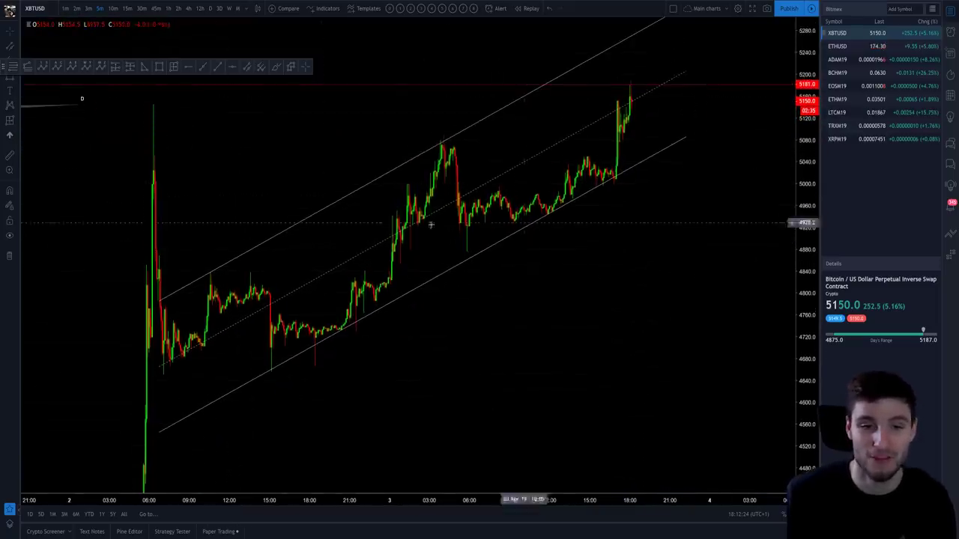
left_click_drag(818, 140, 773, 224)
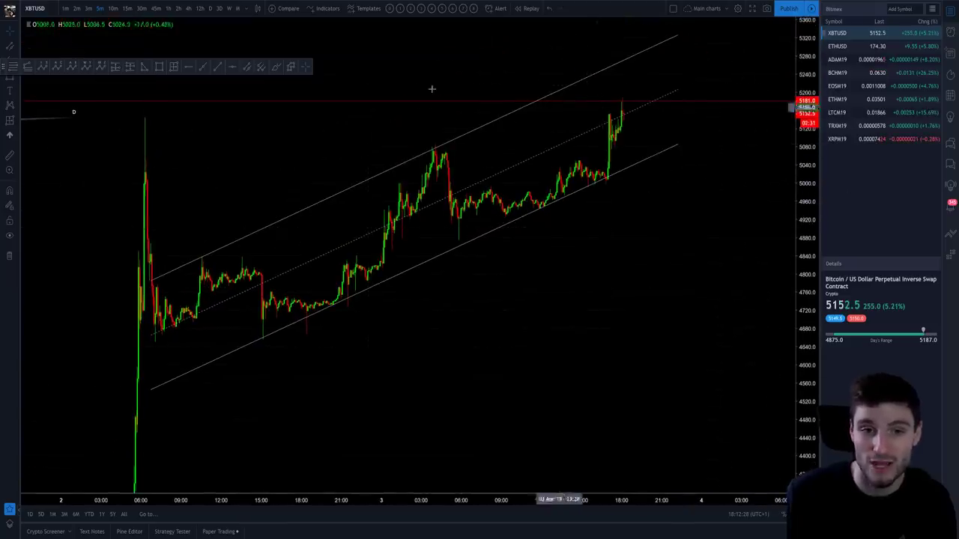
mouse_move(628, 120)
left_mouse_down()
mouse_move(620, 97)
mouse_move(637, 22)
left_mouse_up()
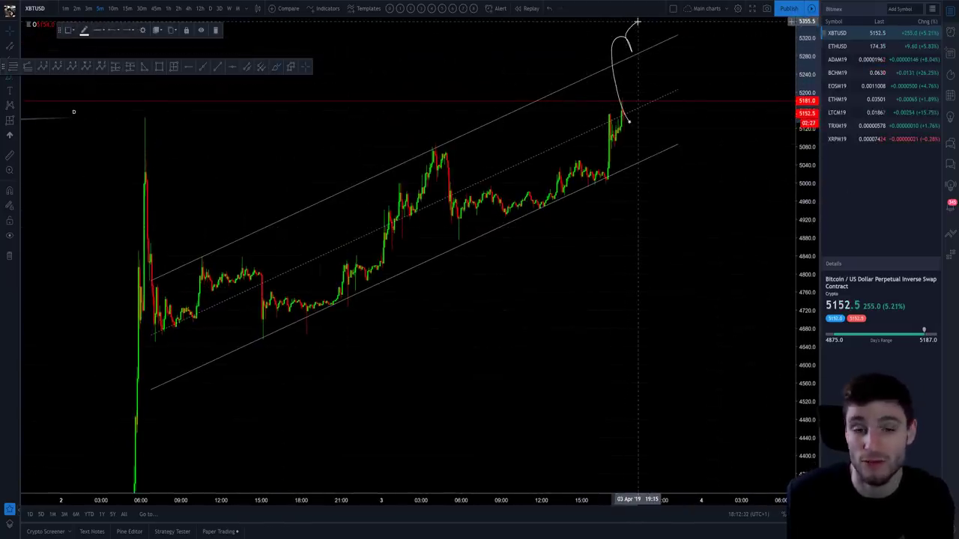
key("ctrl+z")
mouse_move(622, 102)
left_mouse_down()
mouse_move(633, 189)
mouse_move(648, 160)
mouse_move(710, 309)
left_mouse_up()
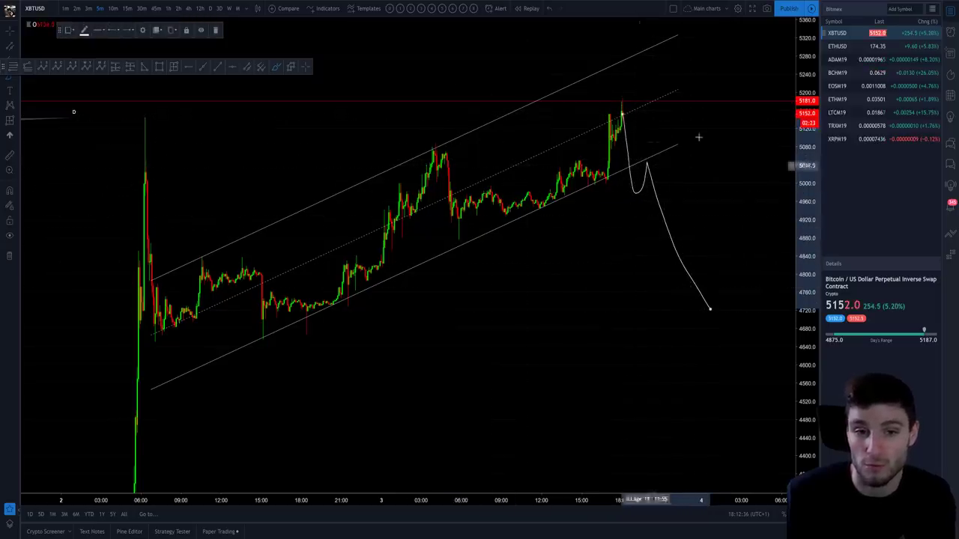